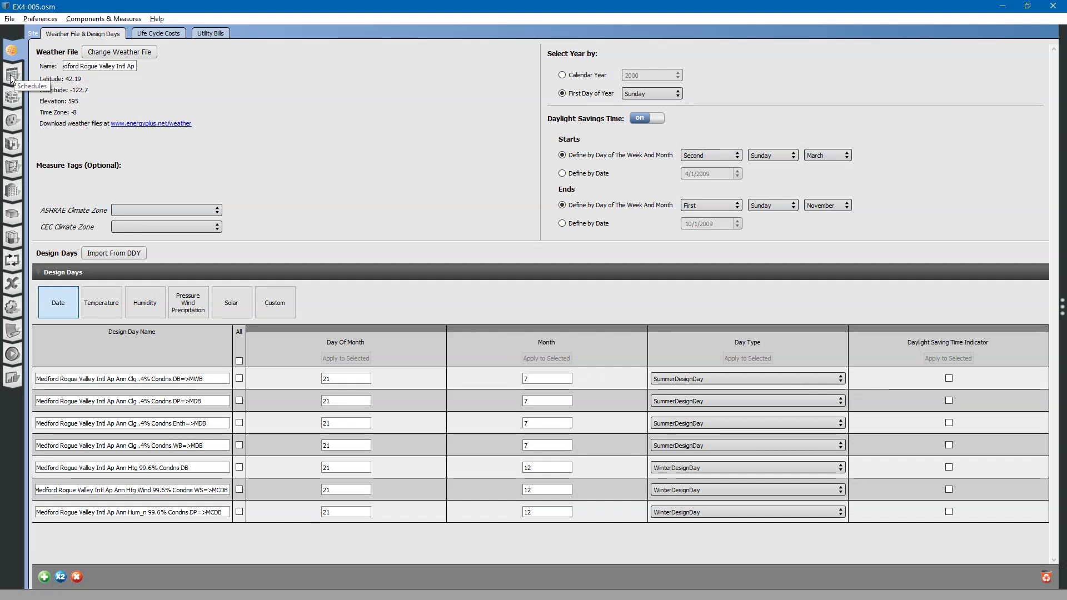
Review the default schedules of the FireStation ApparatusBay and Office Storage schedule sets
{"action": "left_click", "coordinate": [11, 77]}
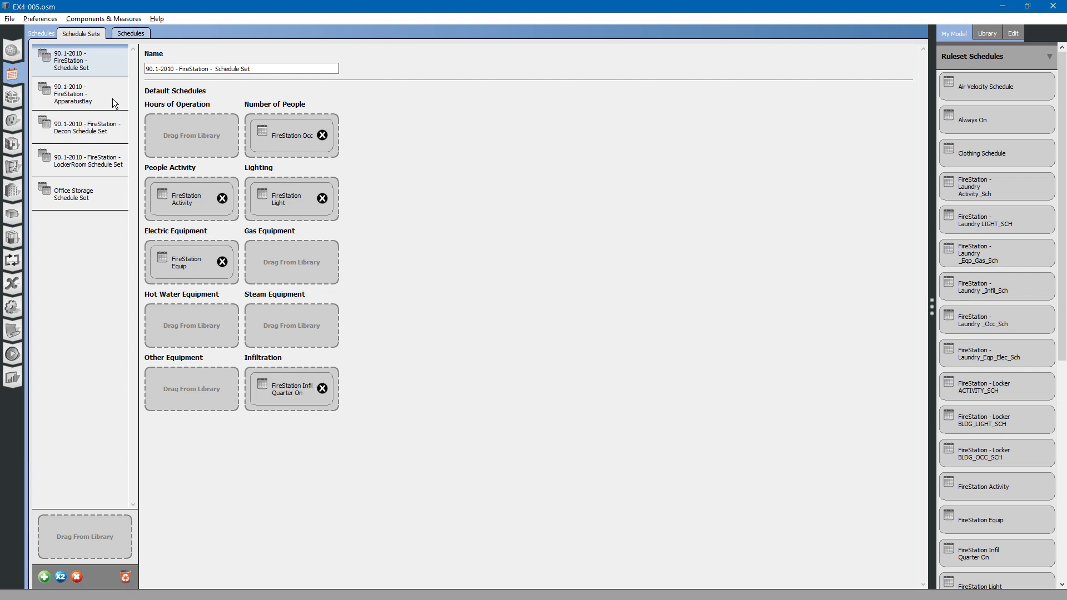
{"action": "left_click", "coordinate": [72, 97]}
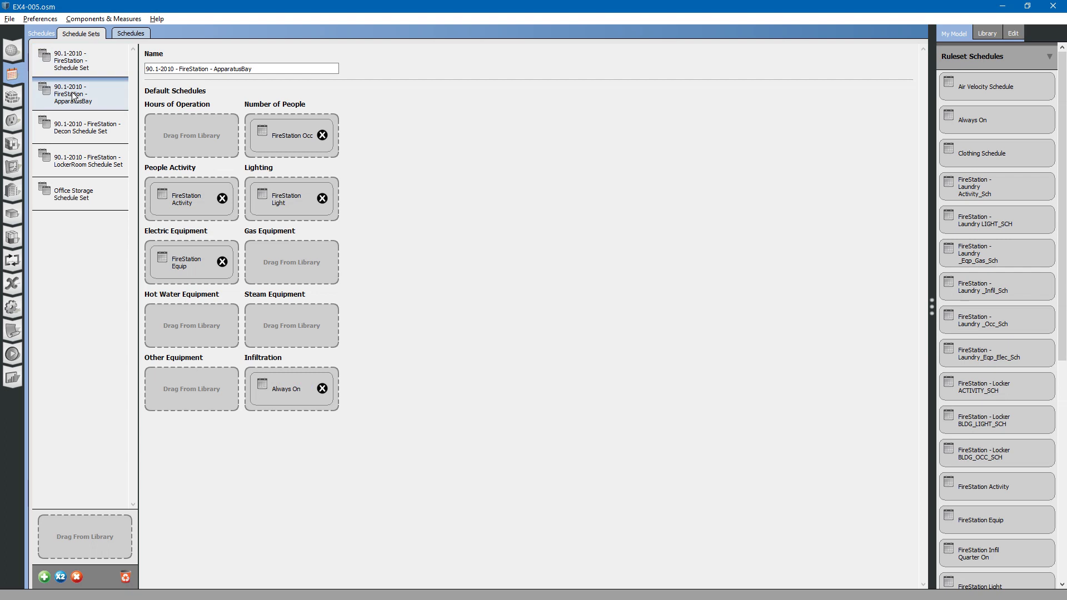
{"action": "left_click", "coordinate": [76, 197]}
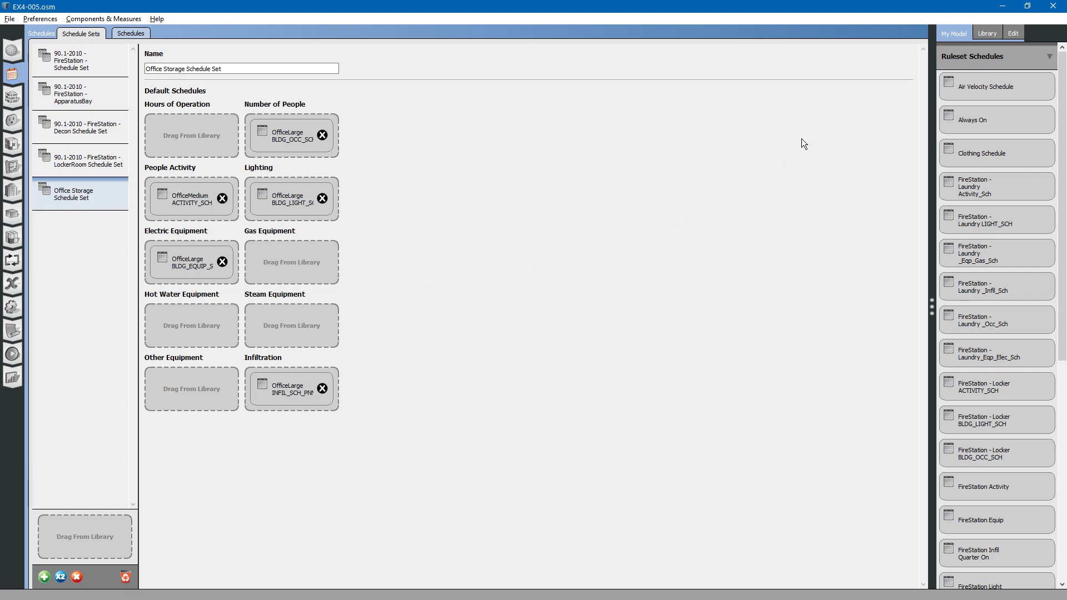
Assign the library's Laundry _Eqp_Gas_Sch to Office Storage's Gas Equipment, then remove it
{"action": "left_click", "coordinate": [988, 33]}
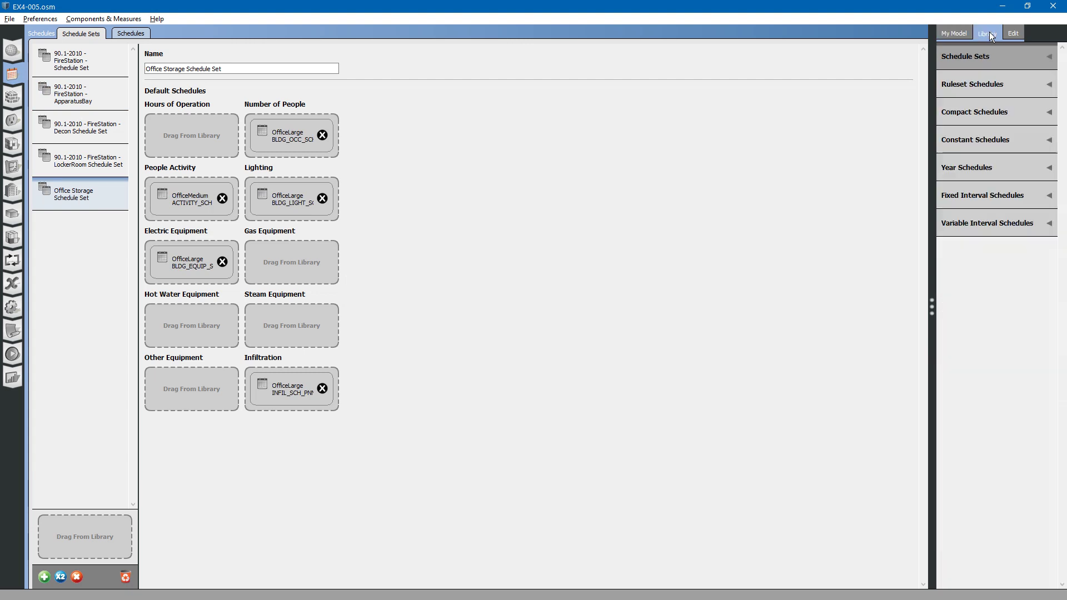
{"action": "left_click", "coordinate": [976, 58]}
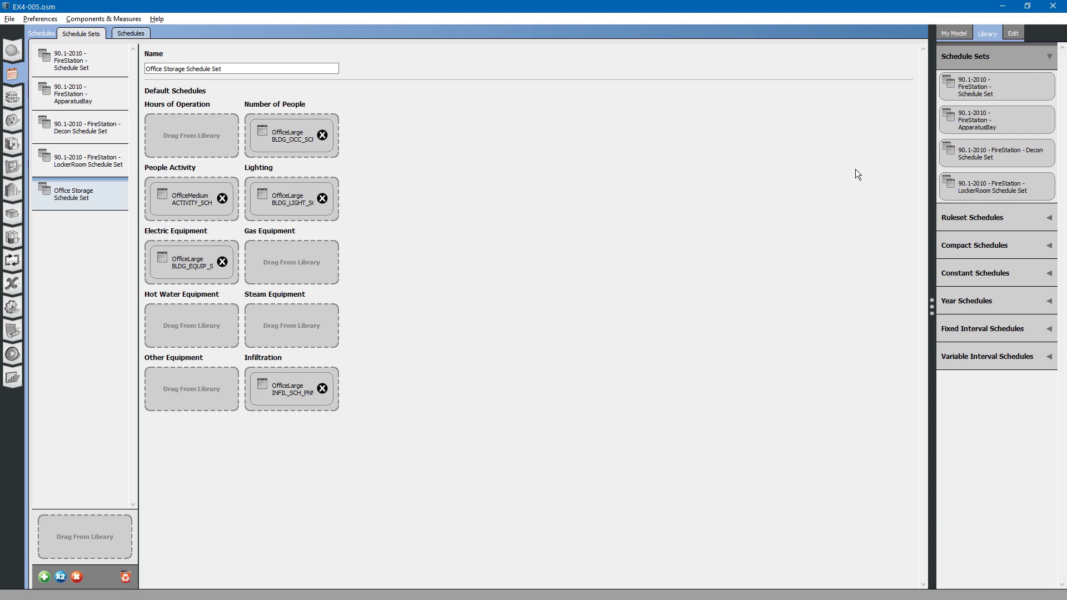
{"action": "left_click", "coordinate": [977, 219]}
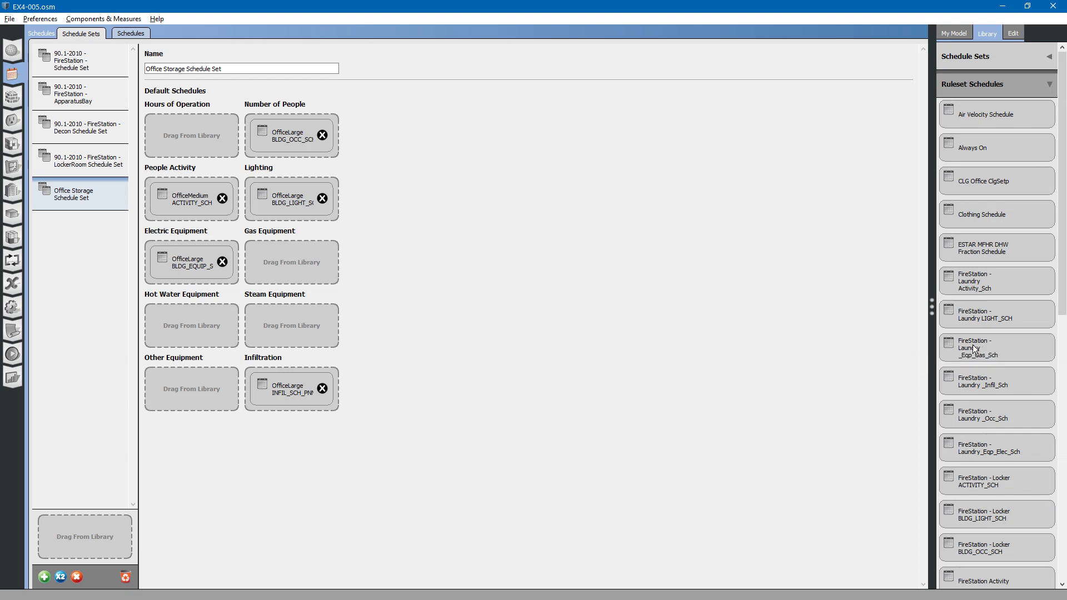
{"action": "left_click_drag", "start_coordinate": [975, 347], "coordinate": [282, 264]}
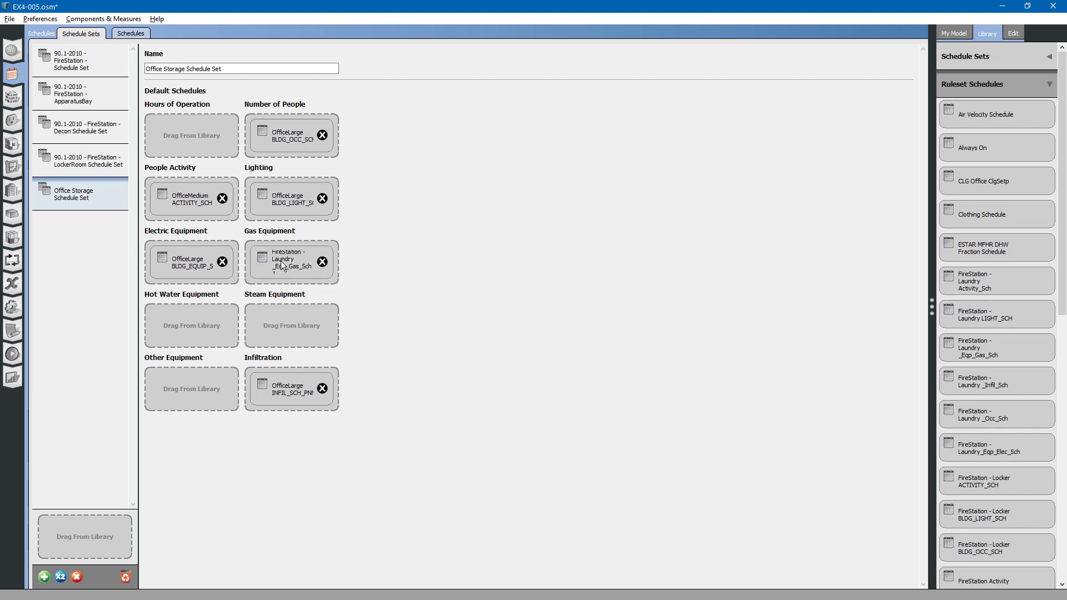
{"action": "left_click", "coordinate": [322, 262]}
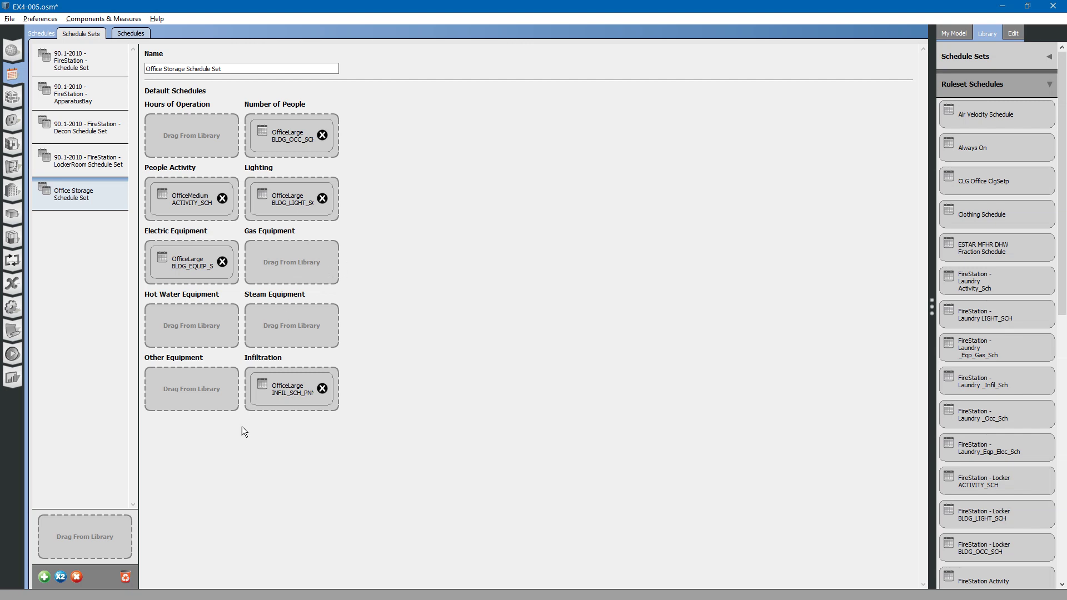
Add a new empty schedule set and name it 'Schedule 2'
{"action": "left_click", "coordinate": [44, 577]}
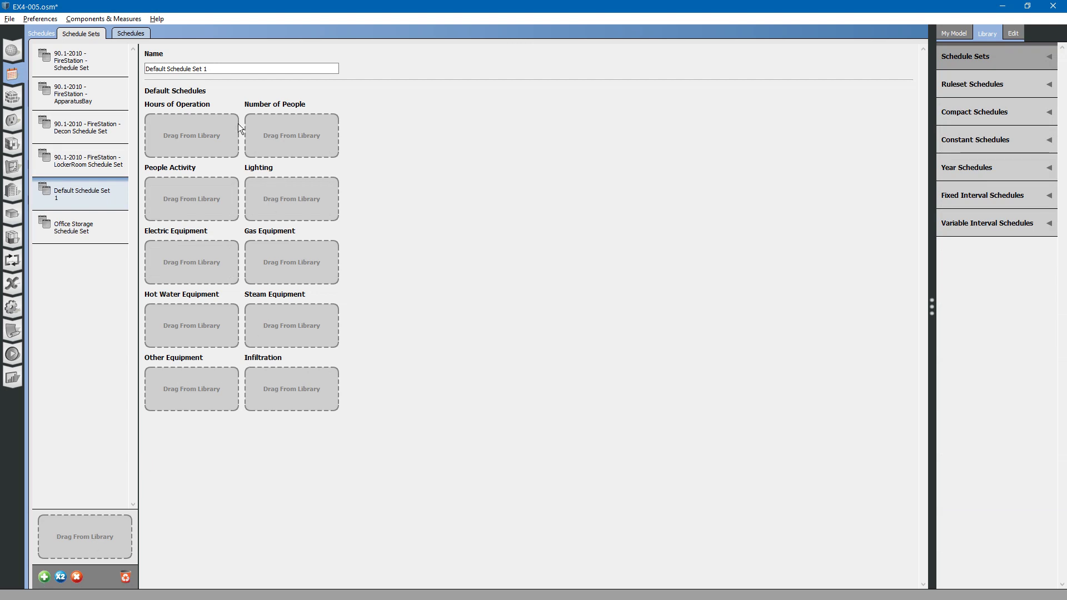
{"action": "left_click_drag", "start_coordinate": [245, 68], "coordinate": [143, 68]}
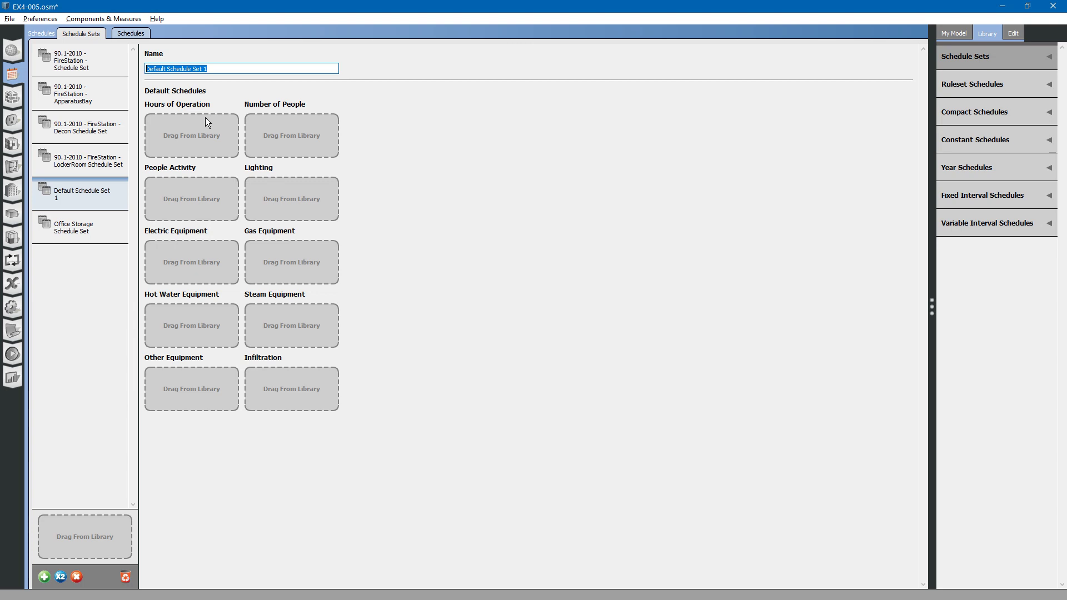
{"action": "type", "text": "Shecdul"}
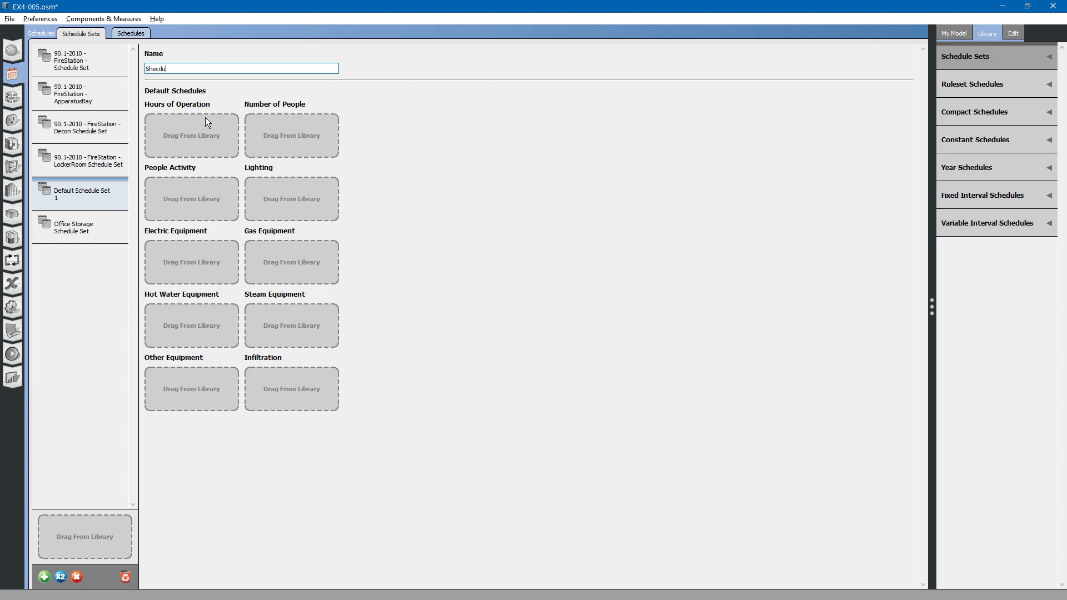
{"action": "key", "text": "BackSpace"}
{"action": "key", "text": "BackSpace"}
{"action": "key", "text": "BackSpace"}
{"action": "key", "text": "BackSpace"}
{"action": "key", "text": "BackSpace"}
{"action": "key", "text": "BackSpace"}
{"action": "key", "text": "BackSpace"}
{"action": "type", "text": "che"}
{"action": "key", "text": "BackSpace"}
{"action": "key", "text": "BackSpace"}
{"action": "key", "text": "BackSpace"}
{"action": "type", "text": "Schedule 2"}
Assign Always On, laundry activity and gas schedules to its slots, then delete the set
{"action": "left_click", "coordinate": [953, 33]}
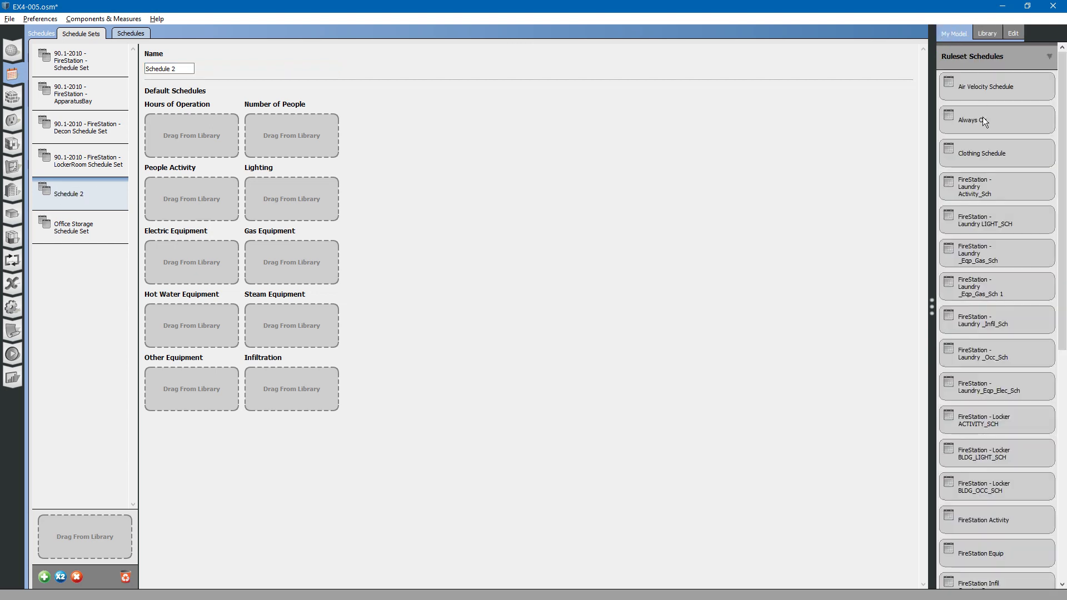
{"action": "left_click_drag", "start_coordinate": [982, 117], "coordinate": [265, 375]}
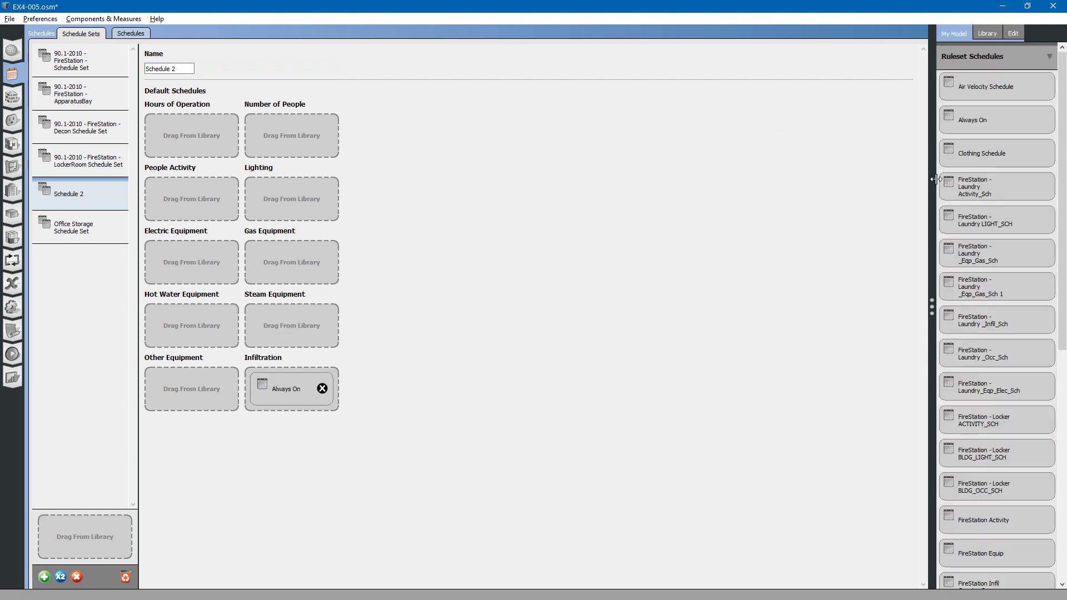
{"action": "left_click_drag", "start_coordinate": [1010, 187], "coordinate": [326, 139]}
{"action": "left_click_drag", "start_coordinate": [1018, 192], "coordinate": [361, 198]}
{"action": "left_click_drag", "start_coordinate": [989, 191], "coordinate": [152, 183]}
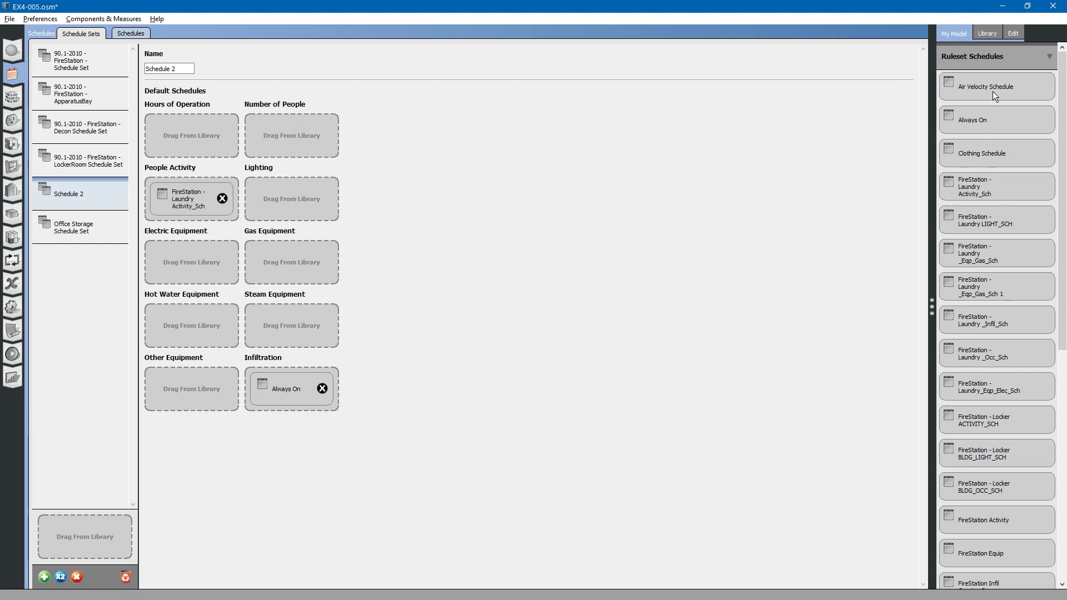
{"action": "left_click_drag", "start_coordinate": [992, 293], "coordinate": [252, 257]}
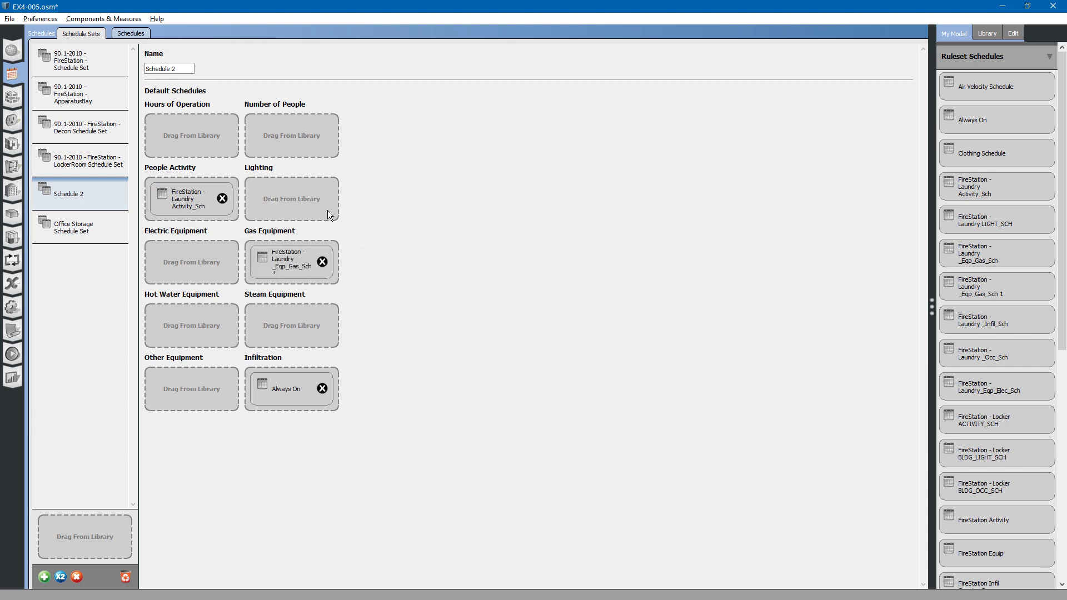
{"action": "left_click", "coordinate": [77, 576]}
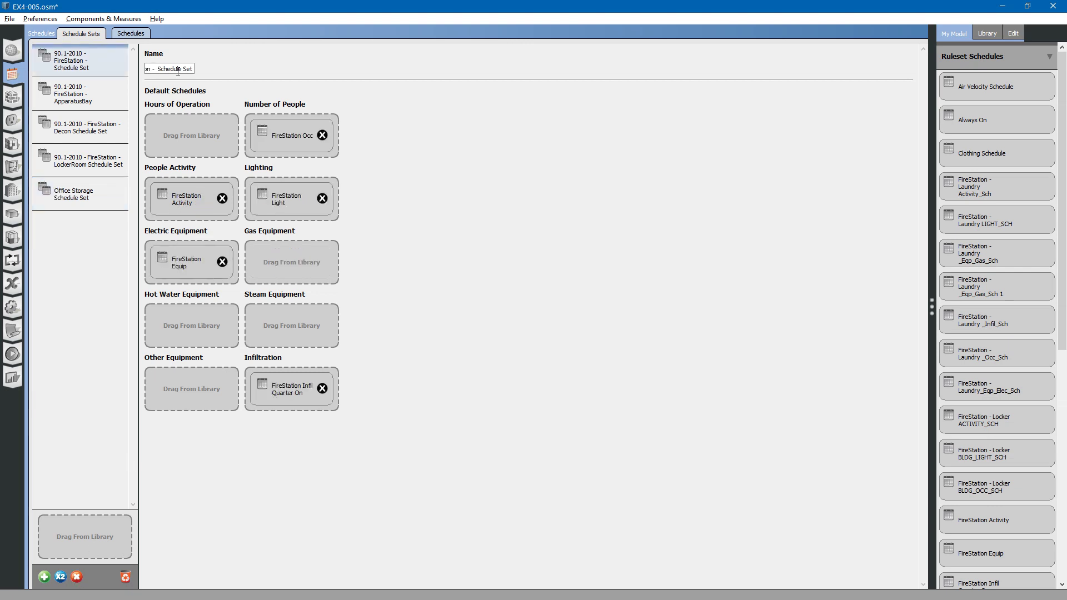
Show the Always On schedule's default day profile, holding 1 across 24 hours
{"action": "left_click", "coordinate": [127, 33]}
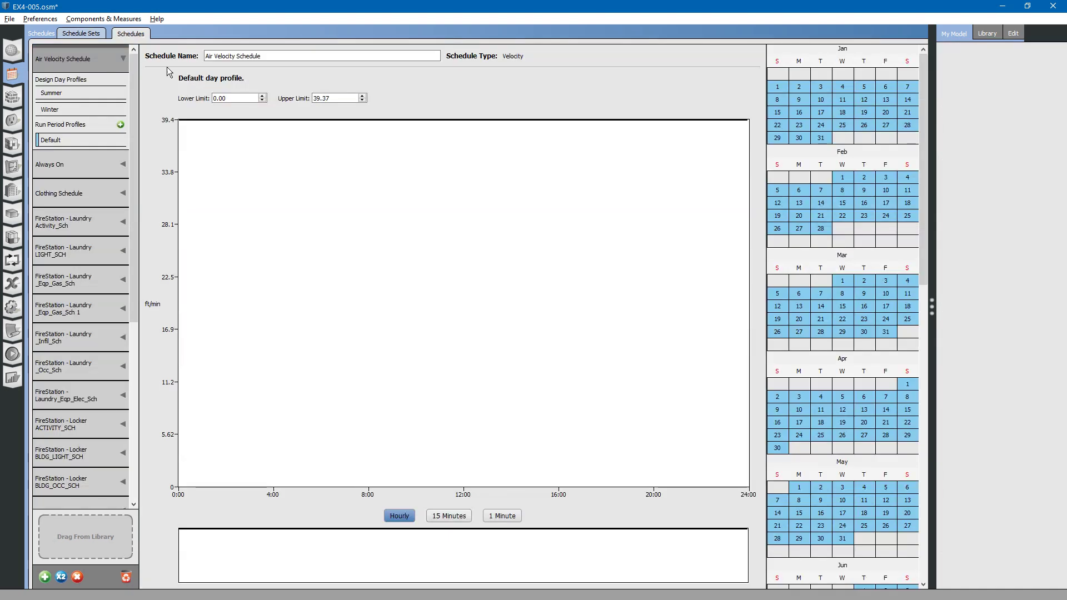
{"action": "left_click", "coordinate": [71, 164]}
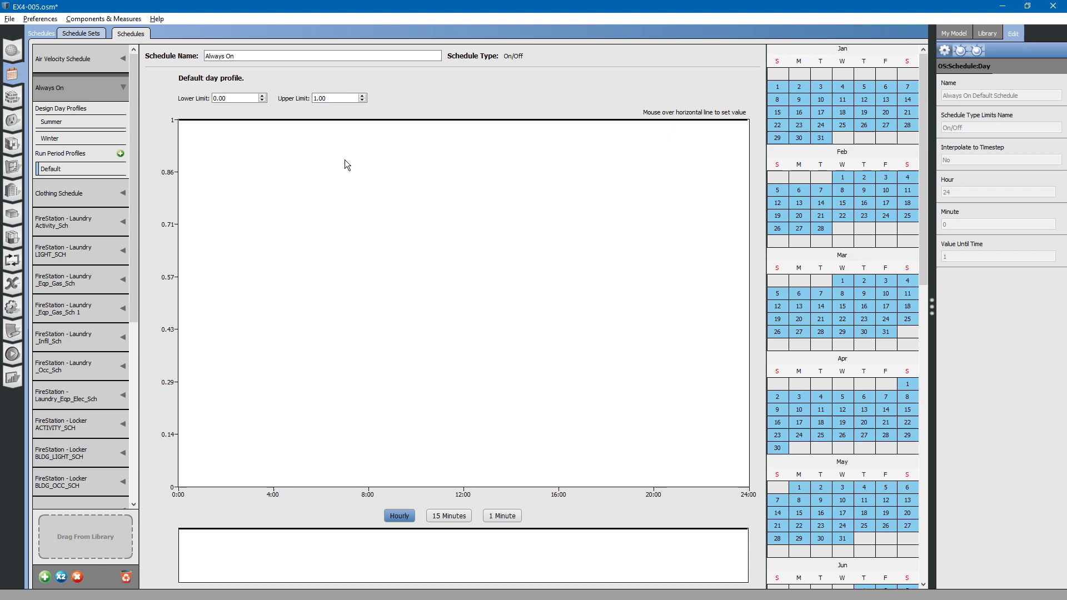
{"action": "mouse_move", "coordinate": [383, 124]}
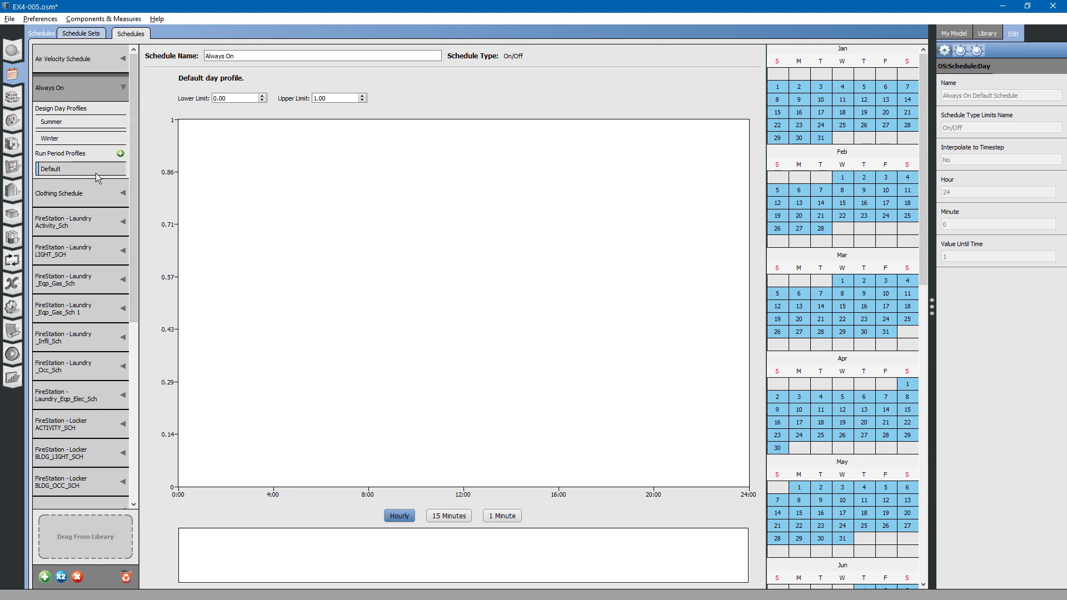
{"action": "mouse_move", "coordinate": [268, 122]}
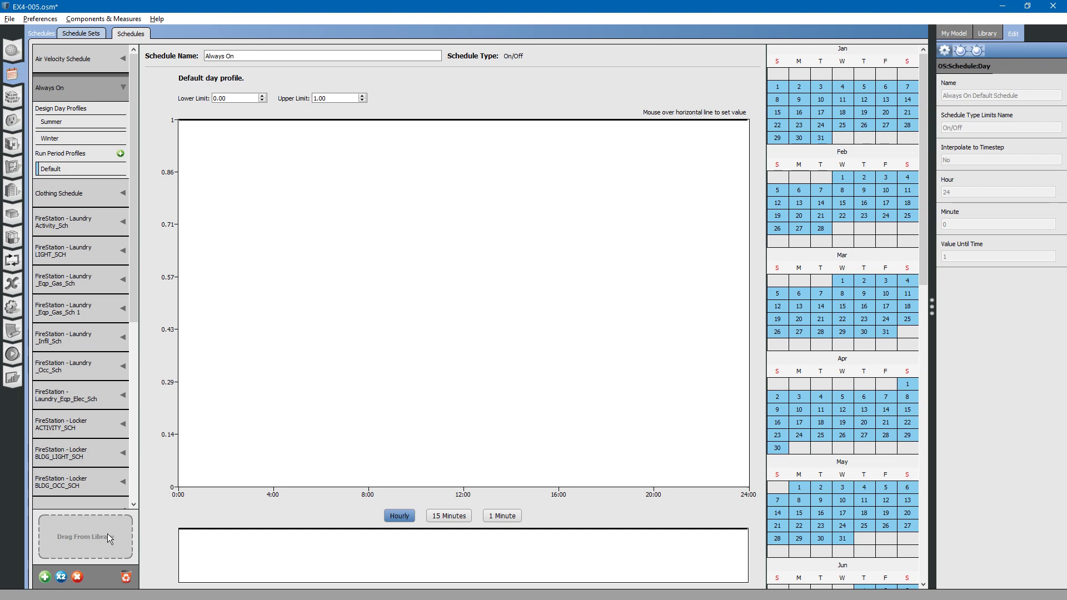
Duplicate the Always On schedule and rename the copy 'Always Off'
{"action": "left_click", "coordinate": [62, 579]}
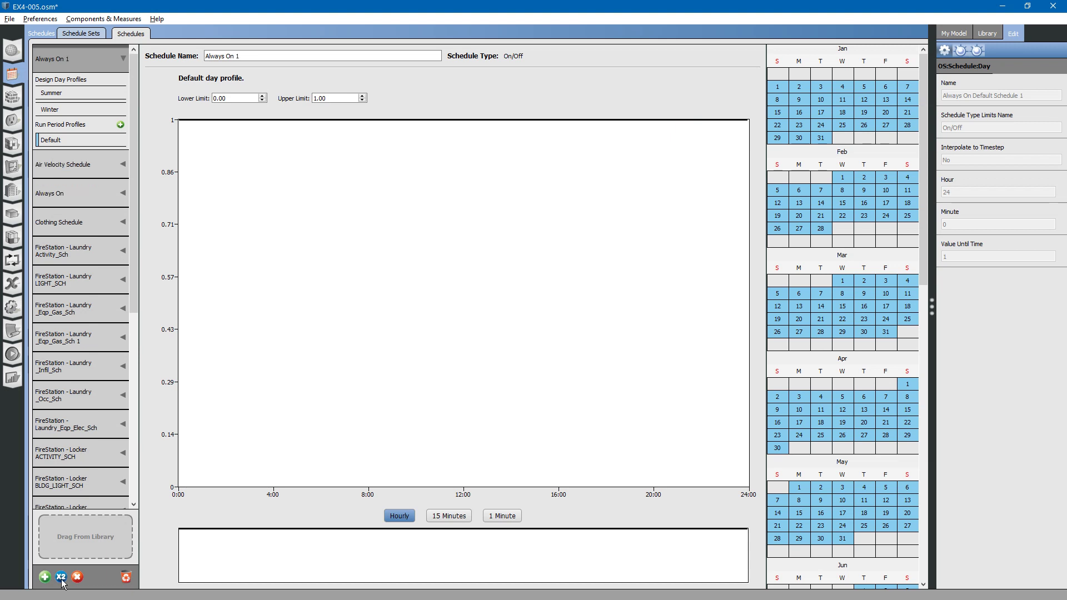
{"action": "left_click_drag", "start_coordinate": [240, 56], "coordinate": [228, 58]}
{"action": "type", "text": "Off"}
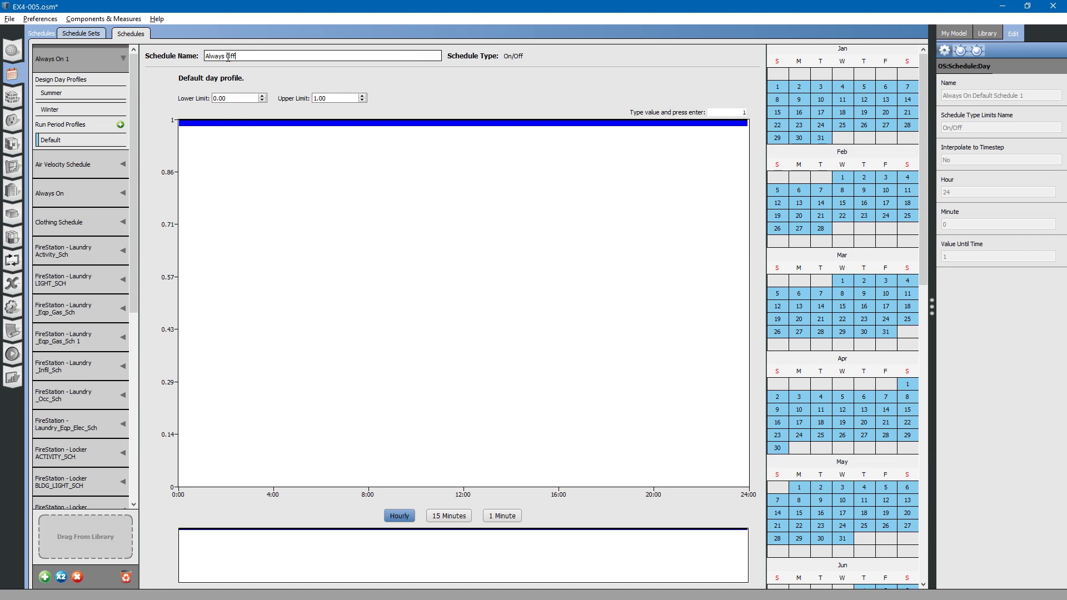
{"action": "key", "text": "Return"}
Set Always Off's default day value to 0 for all 24 hours
{"action": "mouse_move", "coordinate": [376, 122]}
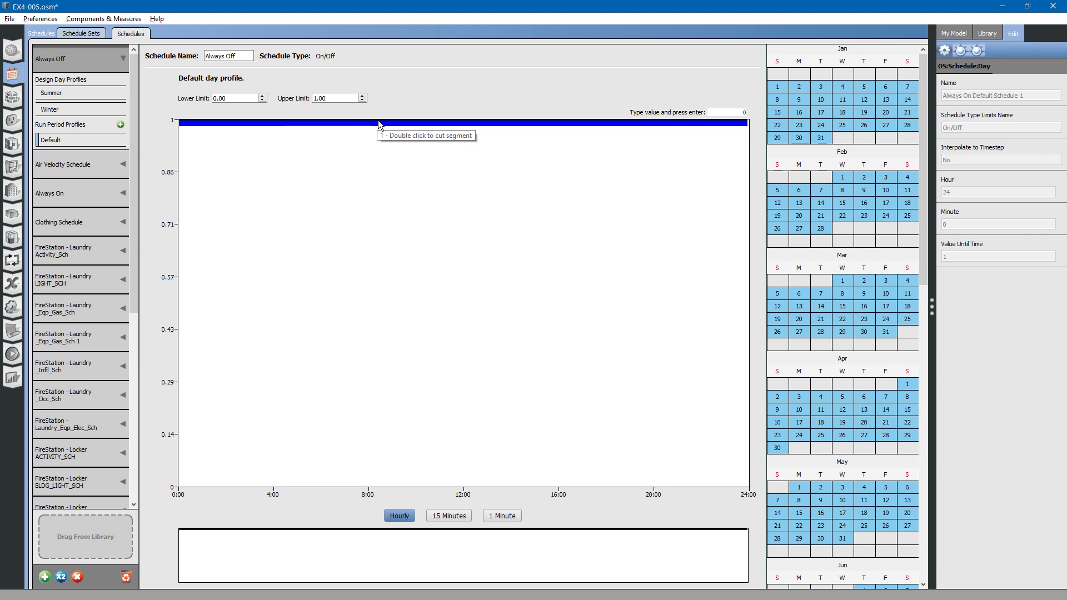
{"action": "type", "text": "0"}
{"action": "key", "text": "Return"}
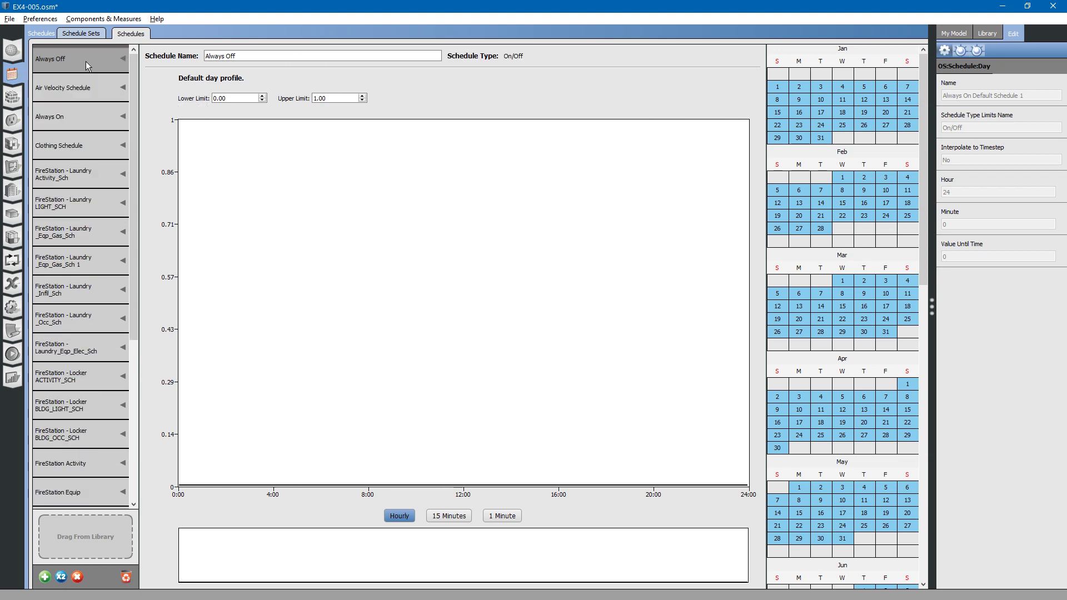
Compare Always Off's Summer and Winter design day profiles, ending on Winter
{"action": "left_click", "coordinate": [69, 94]}
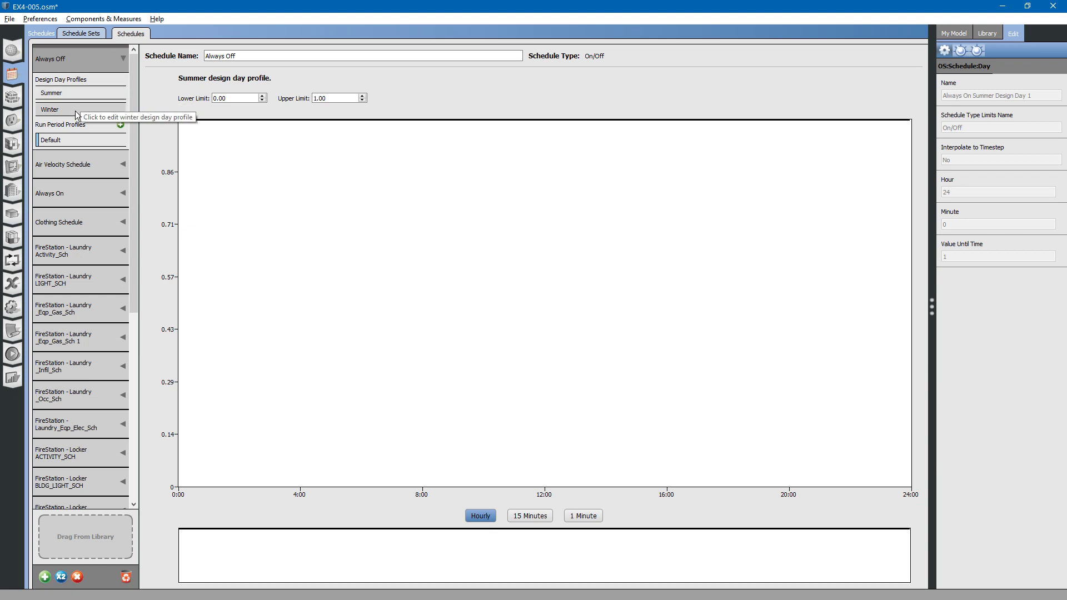
{"action": "left_click", "coordinate": [75, 111]}
{"action": "left_click", "coordinate": [81, 93]}
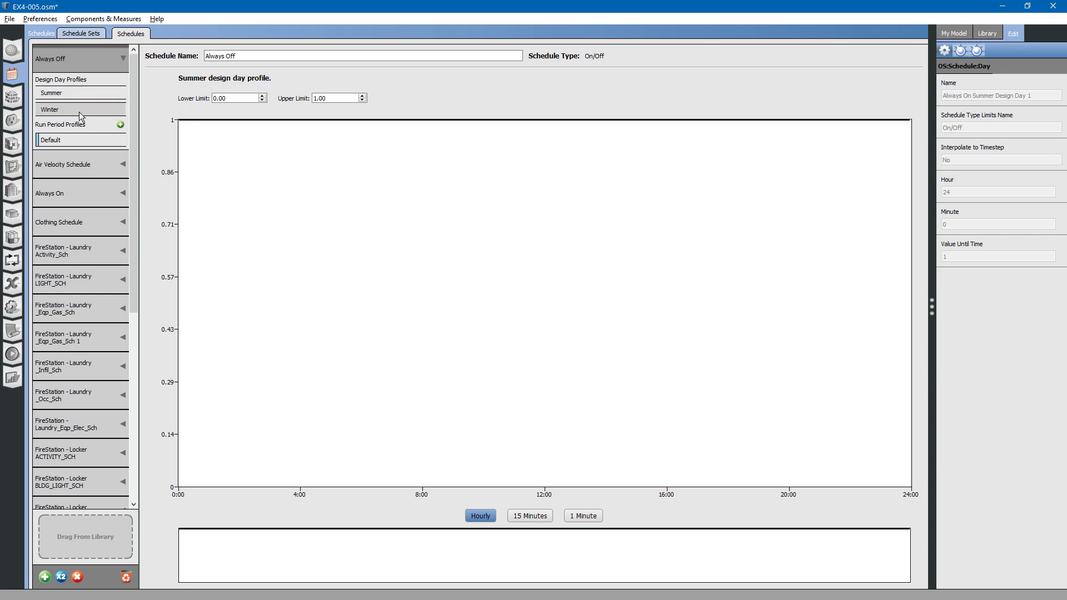
{"action": "left_click", "coordinate": [79, 111]}
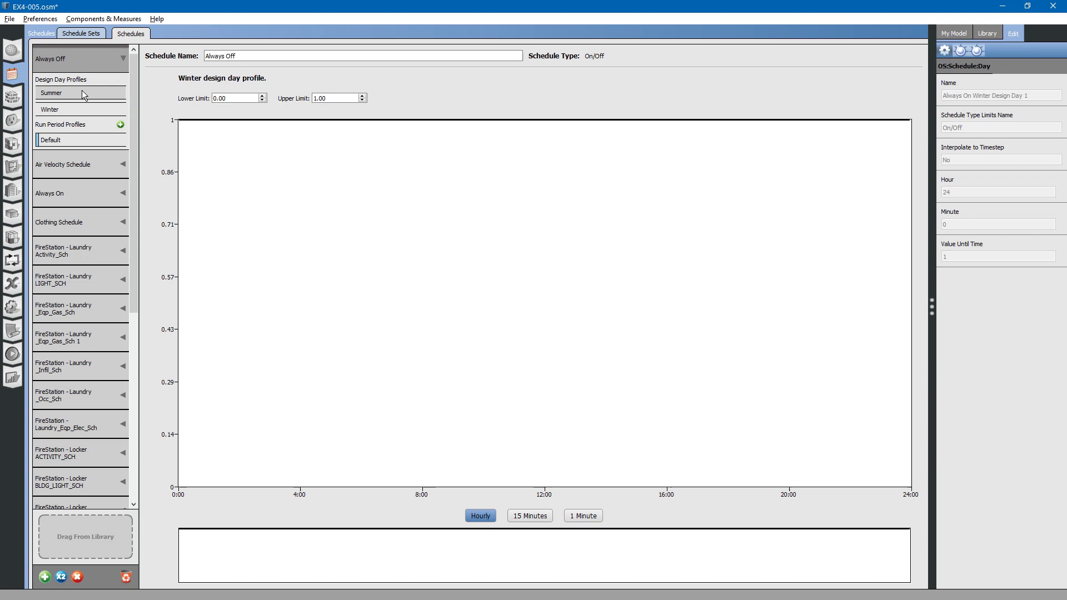
{"action": "left_click", "coordinate": [82, 90]}
{"action": "left_click", "coordinate": [83, 110]}
{"action": "left_click", "coordinate": [85, 95]}
{"action": "left_click", "coordinate": [85, 108]}
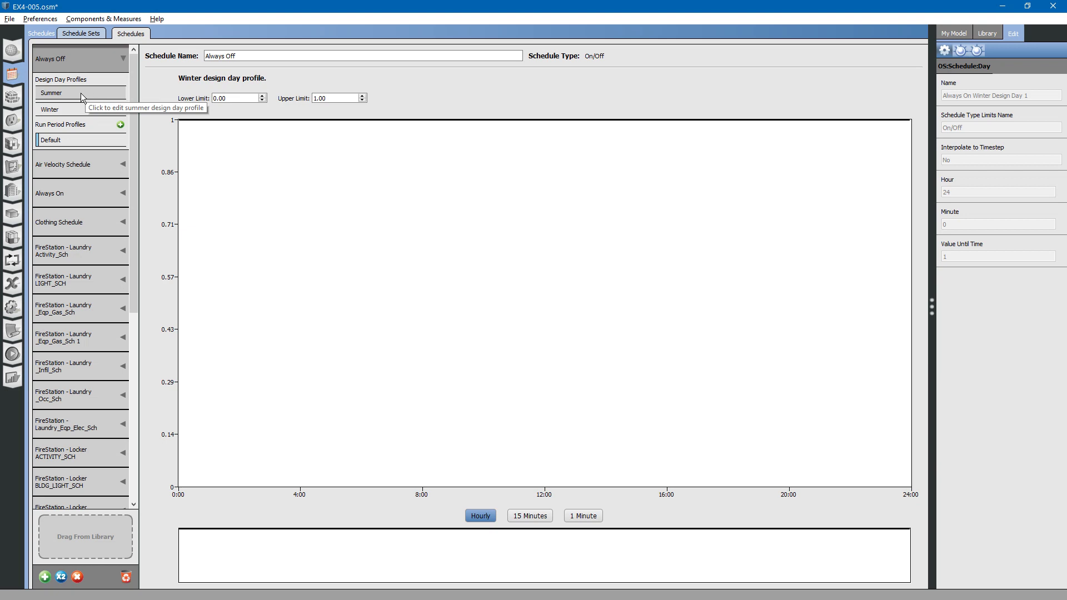
{"action": "left_click", "coordinate": [78, 98]}
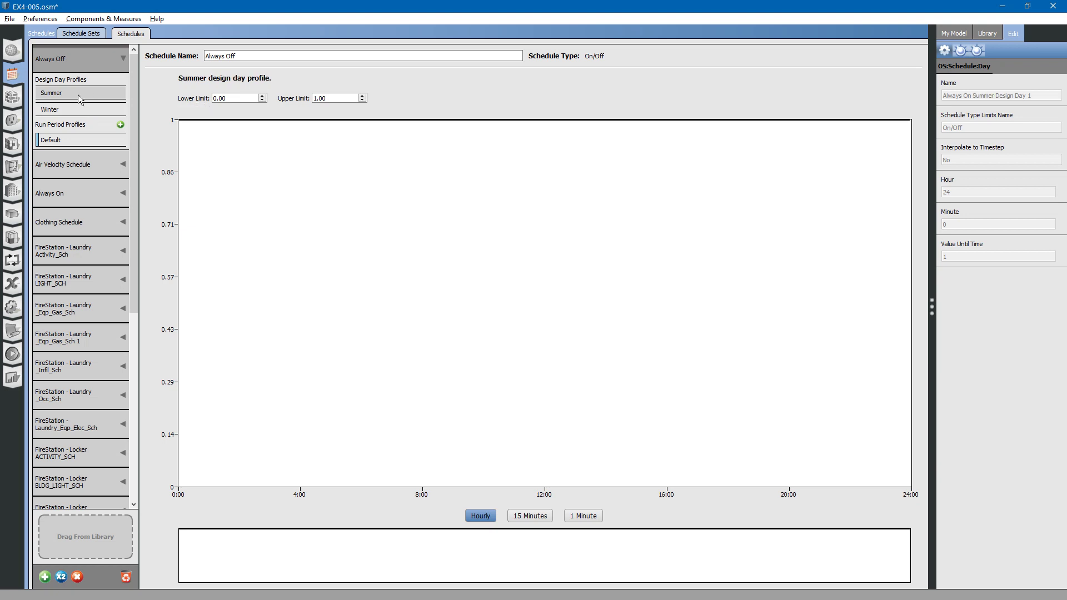
{"action": "left_click", "coordinate": [78, 108]}
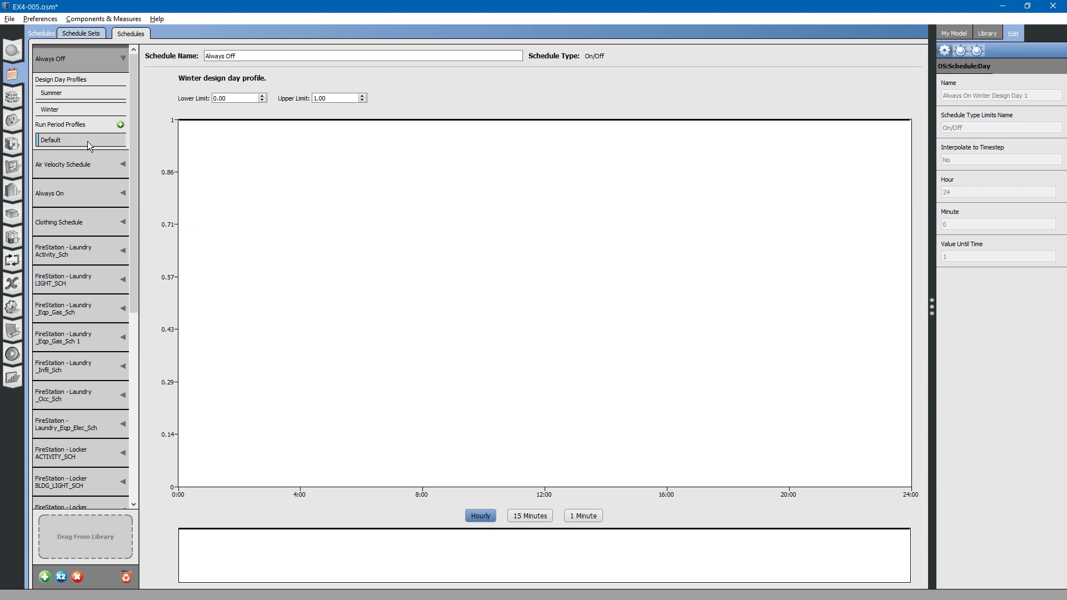
Show the Clothing Schedule's default run period profile
{"action": "left_click", "coordinate": [80, 225]}
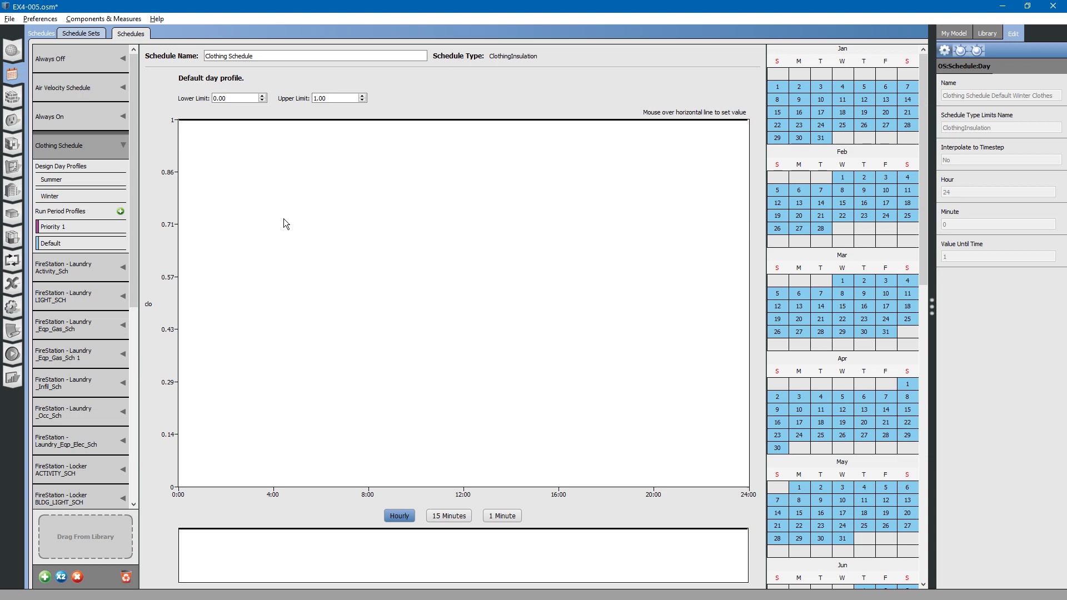
{"action": "left_click", "coordinate": [89, 242]}
{"action": "mouse_move", "coordinate": [327, 121]}
In the Priority 1 rule, change the start date to 03/01, then restore it to 05/01
{"action": "left_click", "coordinate": [80, 226]}
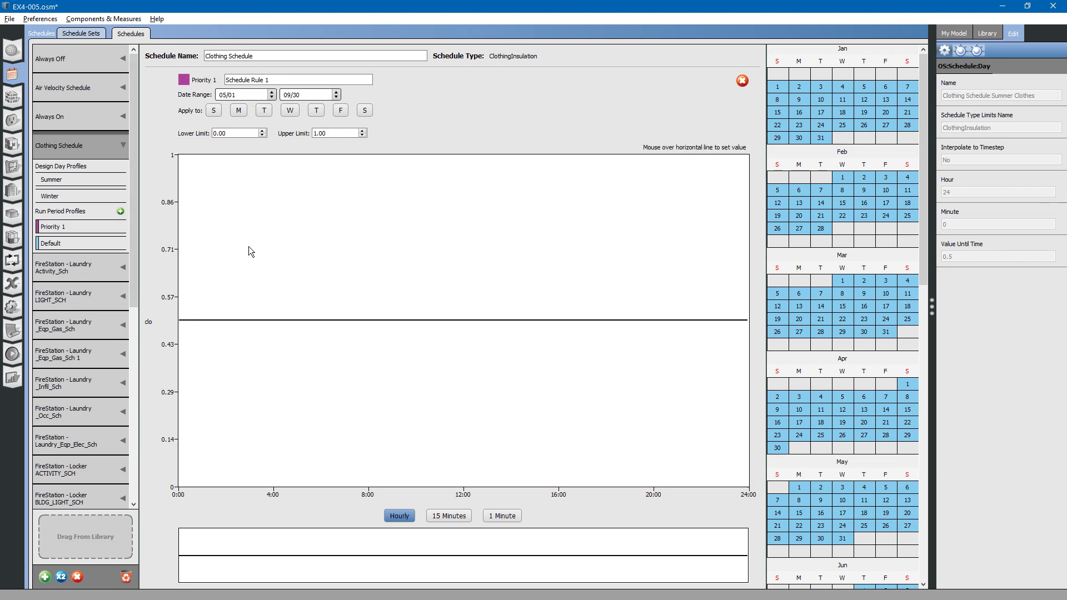
{"action": "left_click", "coordinate": [241, 95]}
{"action": "key", "text": "BackSpace"}
{"action": "key", "text": "BackSpace"}
{"action": "key", "text": "BackSpace"}
{"action": "key", "text": "BackSpace"}
{"action": "type", "text": "3/01"}
{"action": "key", "text": "BackSpace"}
{"action": "key", "text": "BackSpace"}
{"action": "key", "text": "BackSpace"}
{"action": "key", "text": "BackSpace"}
{"action": "type", "text": "5/01"}
{"action": "mouse_move", "coordinate": [365, 319]}
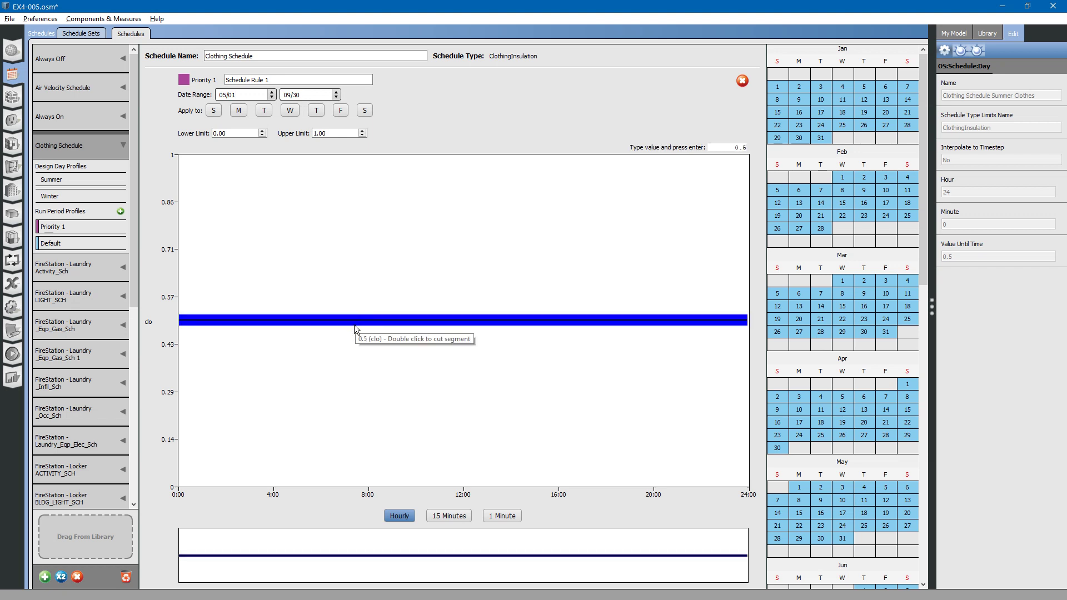
{"action": "mouse_move", "coordinate": [584, 320]}
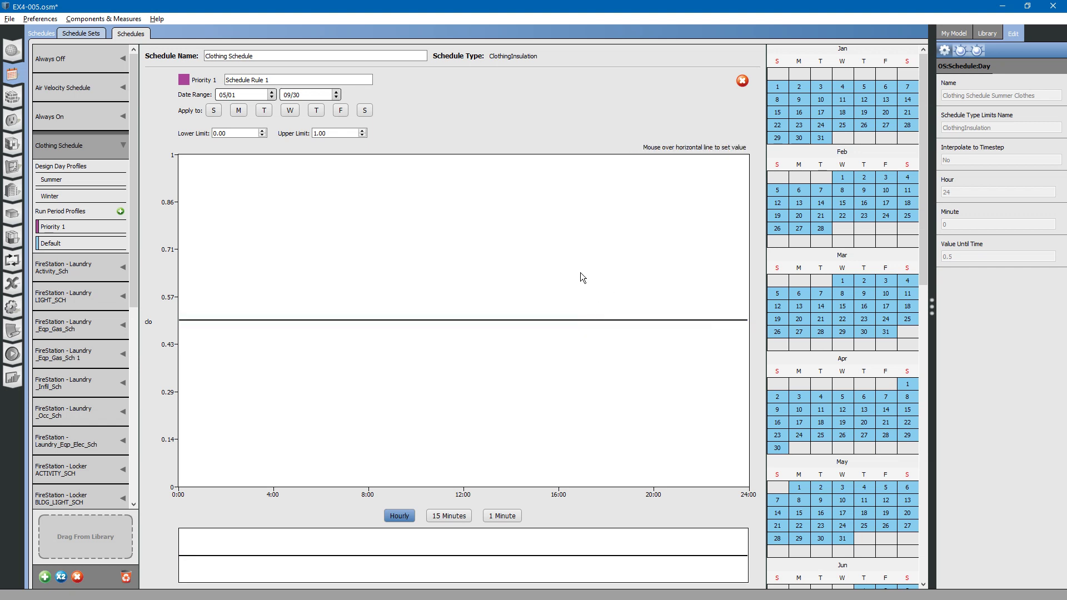
{"action": "mouse_move", "coordinate": [515, 320]}
Create a new Clothing Schedule run period profile copied from Schedule Rule 1
{"action": "left_click", "coordinate": [120, 211]}
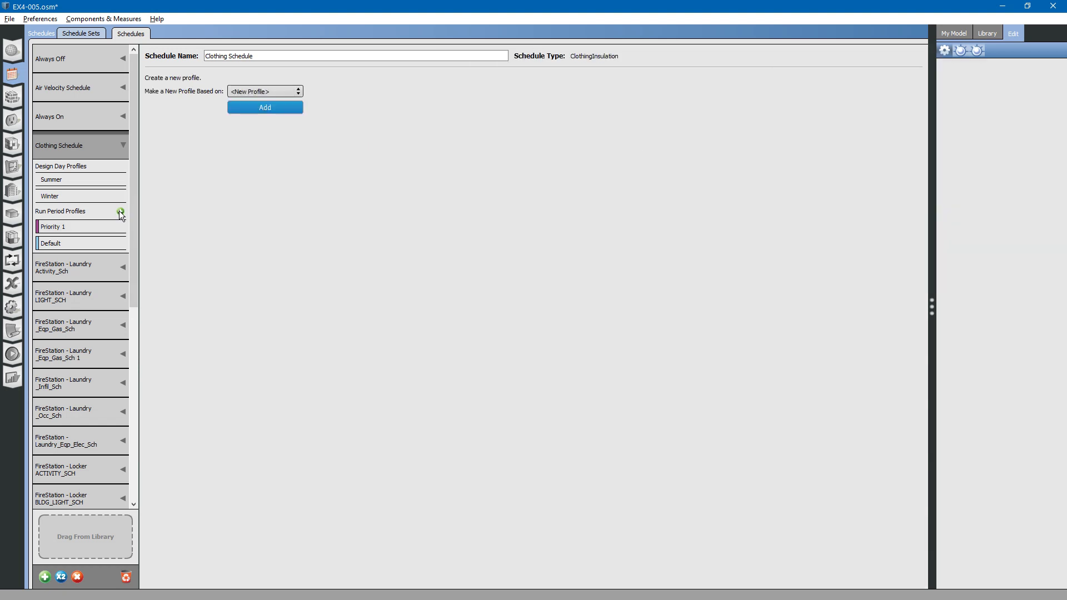
{"action": "left_click", "coordinate": [257, 91]}
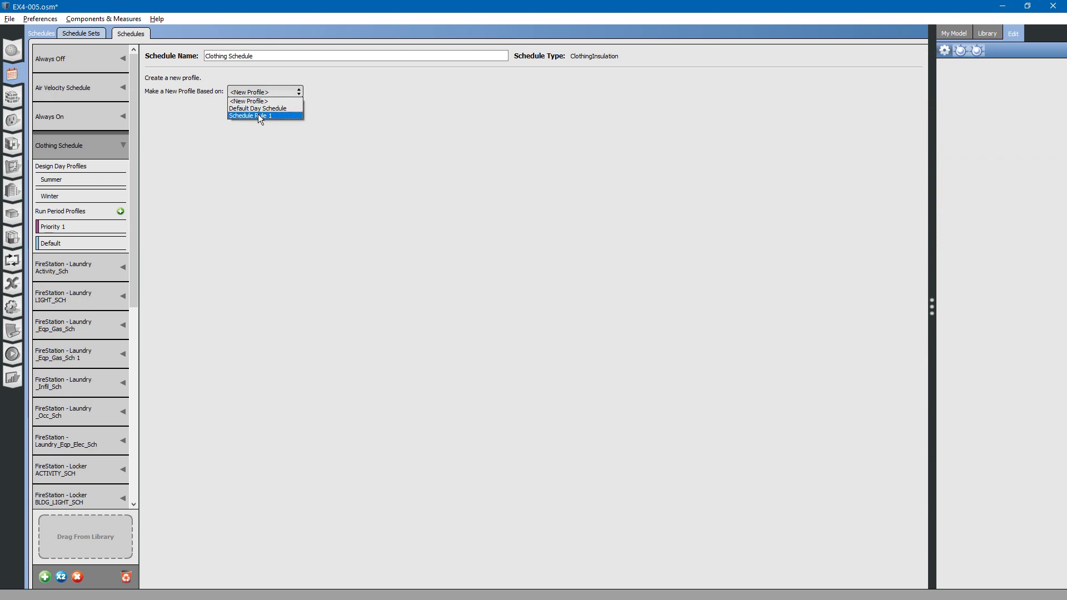
{"action": "left_click", "coordinate": [258, 115]}
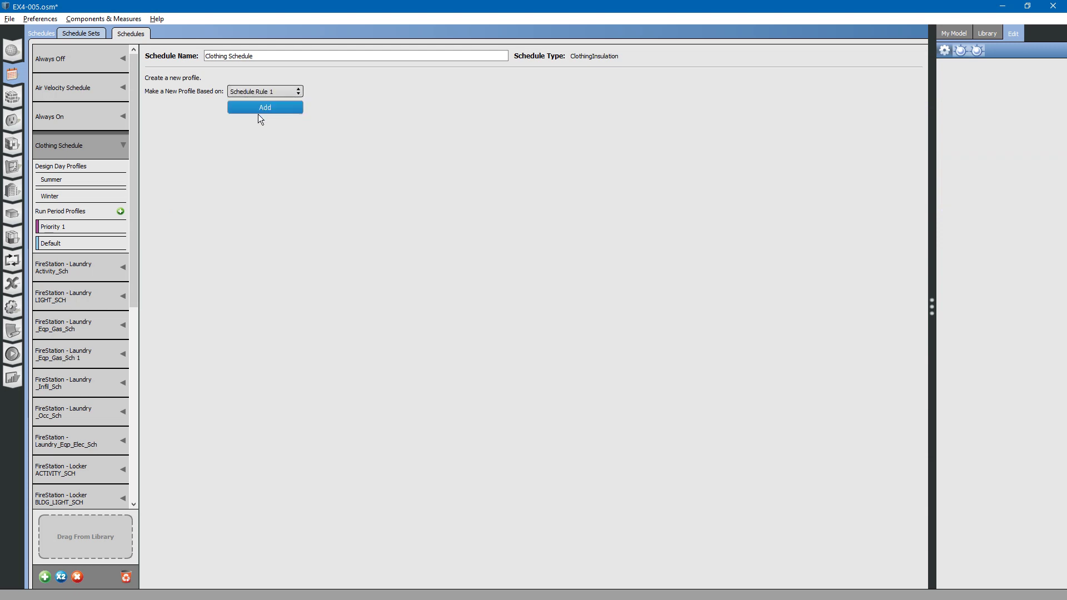
{"action": "left_click", "coordinate": [262, 109]}
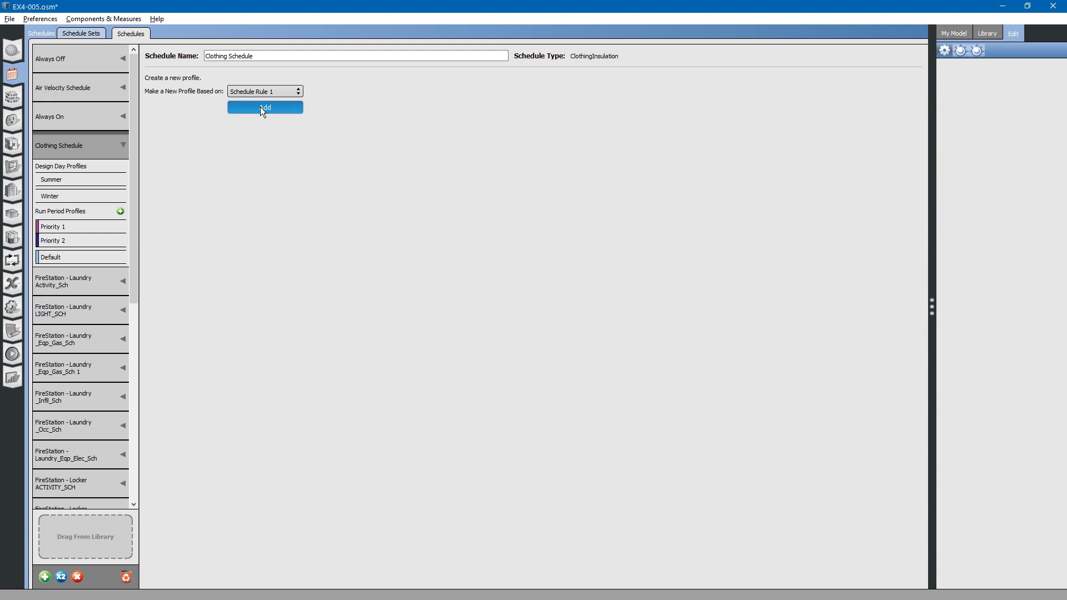
{"action": "left_click", "coordinate": [87, 228]}
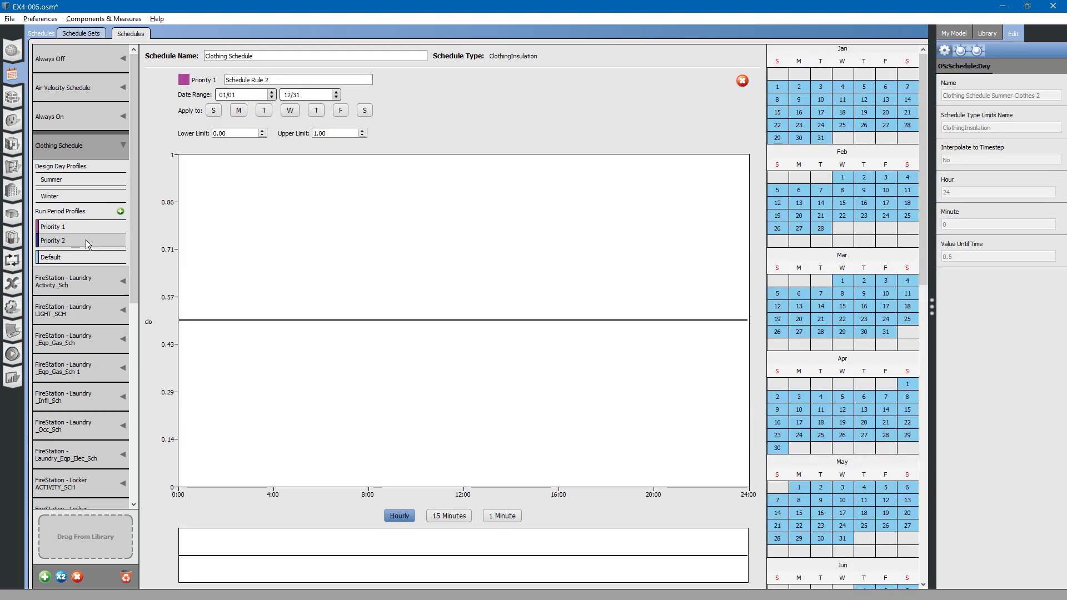
{"action": "left_click", "coordinate": [86, 239]}
{"action": "left_click", "coordinate": [92, 225]}
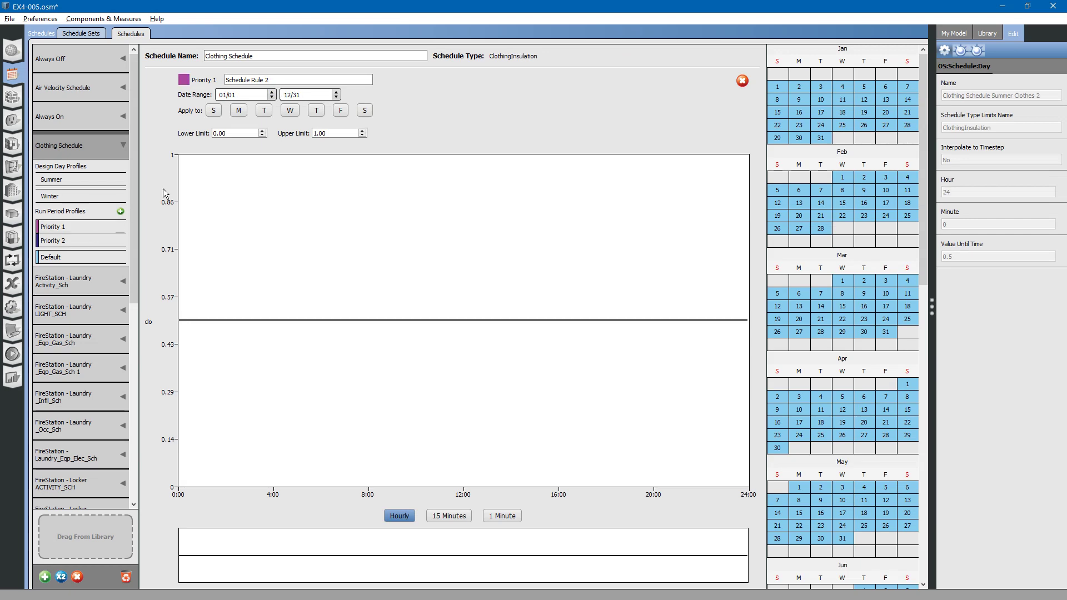
Set Schedule Rule 2's date range to 03/01 through 04/25
{"action": "left_click", "coordinate": [274, 79]}
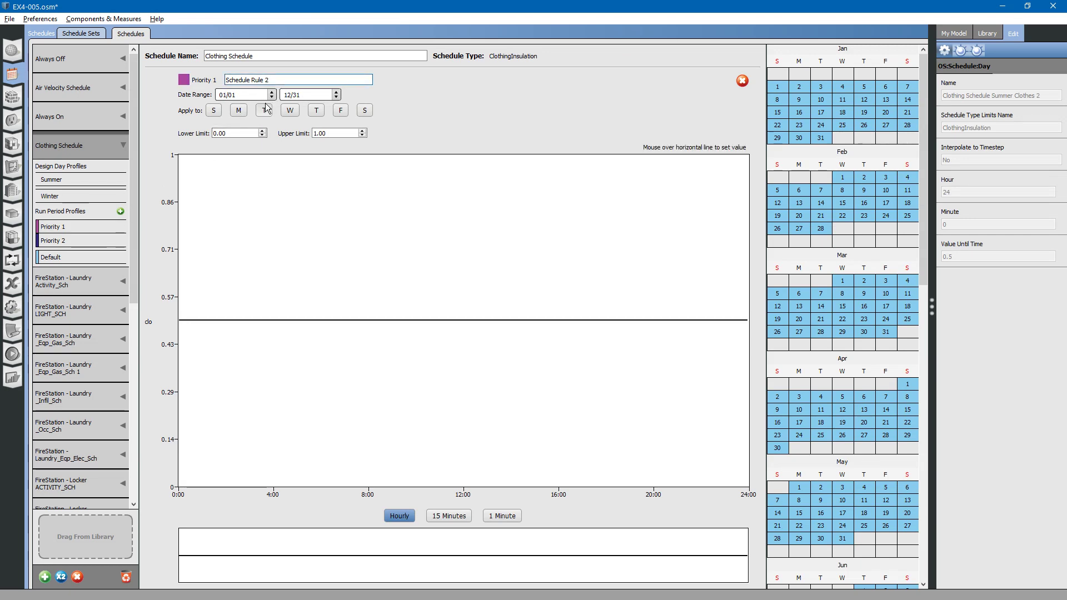
{"action": "left_click", "coordinate": [271, 92]}
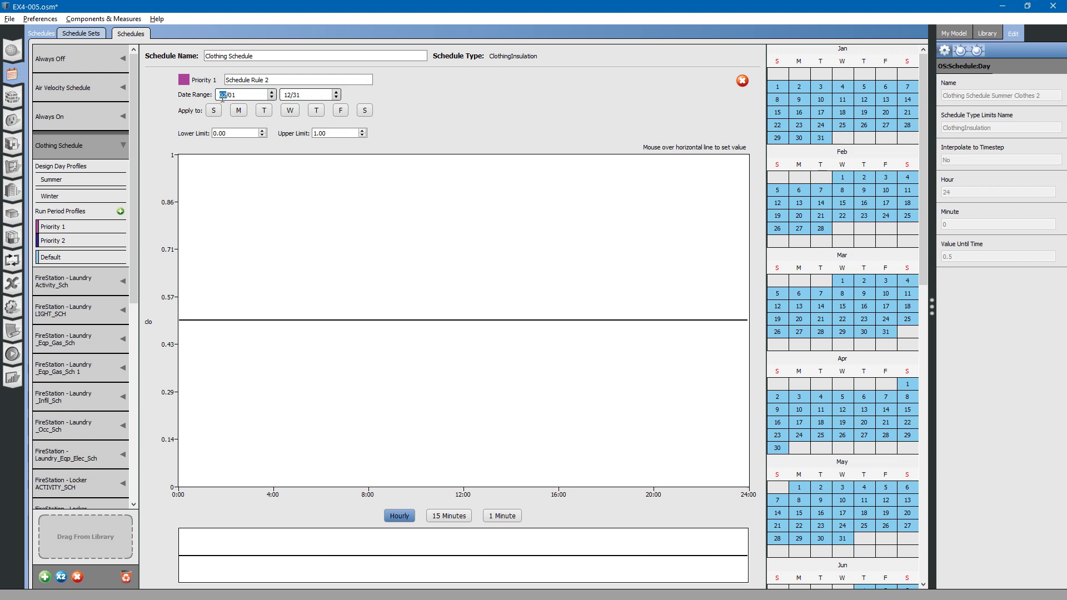
{"action": "type", "text": "03"}
{"action": "left_click", "coordinate": [290, 95]}
{"action": "type", "text": "04/25"}
{"action": "left_click", "coordinate": [92, 239]}
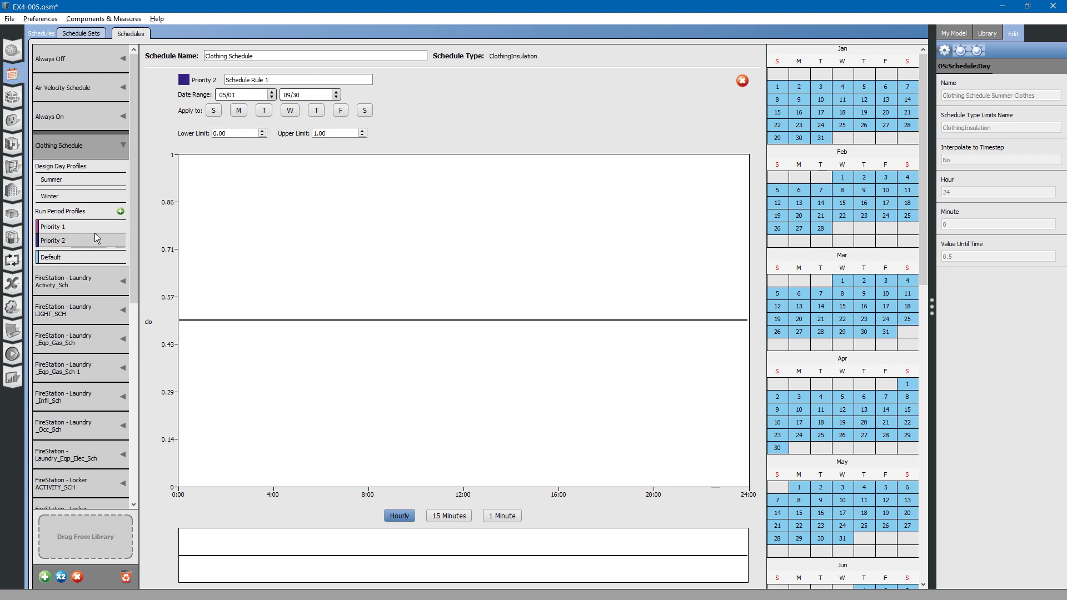
{"action": "left_click", "coordinate": [97, 226]}
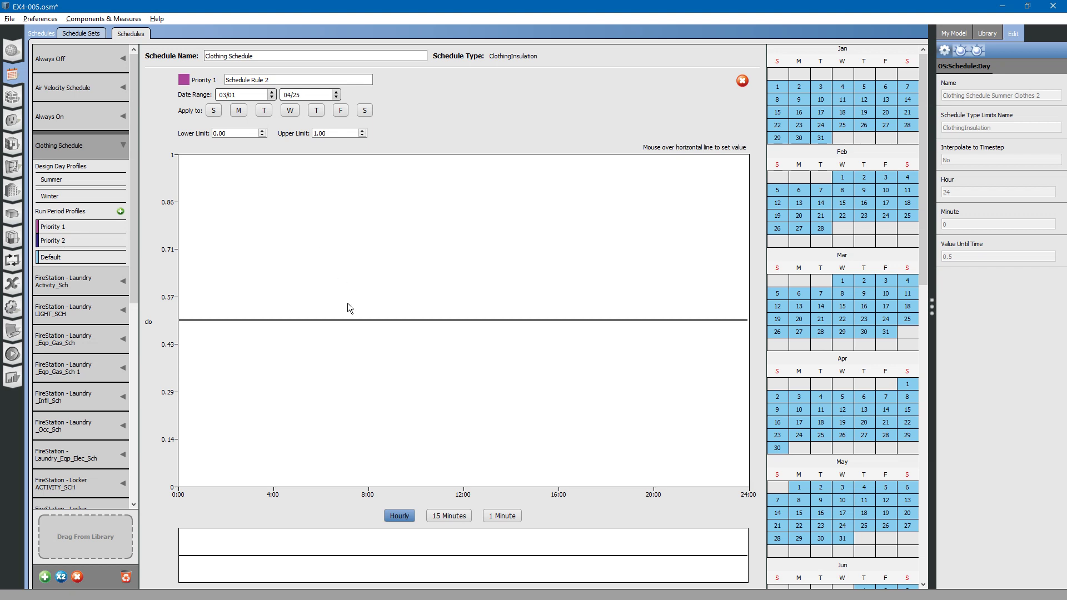
{"action": "mouse_move", "coordinate": [372, 322]}
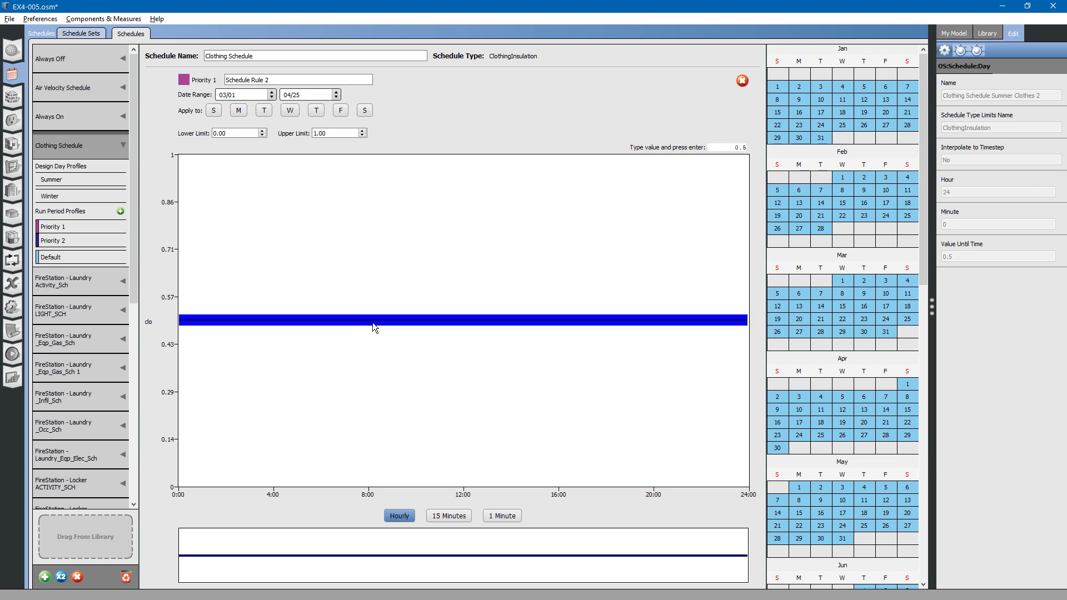
Split Schedule Rule 2's day at 11:00, with 1 clo before and 0.5 clo after
{"action": "double_click", "coordinate": [405, 320]}
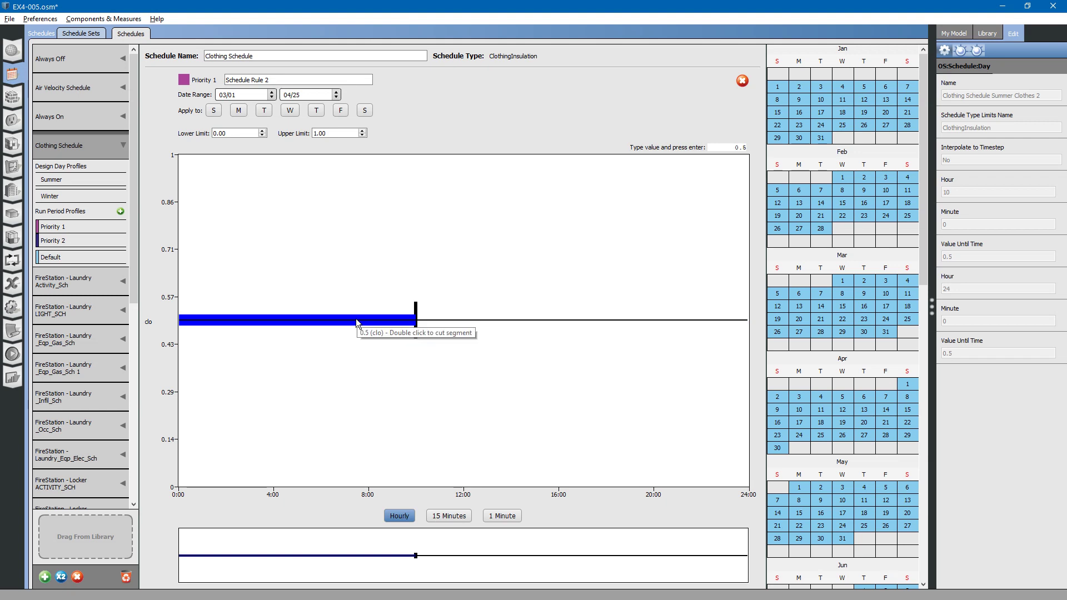
{"action": "type", "text": "1"}
{"action": "key", "text": "Return"}
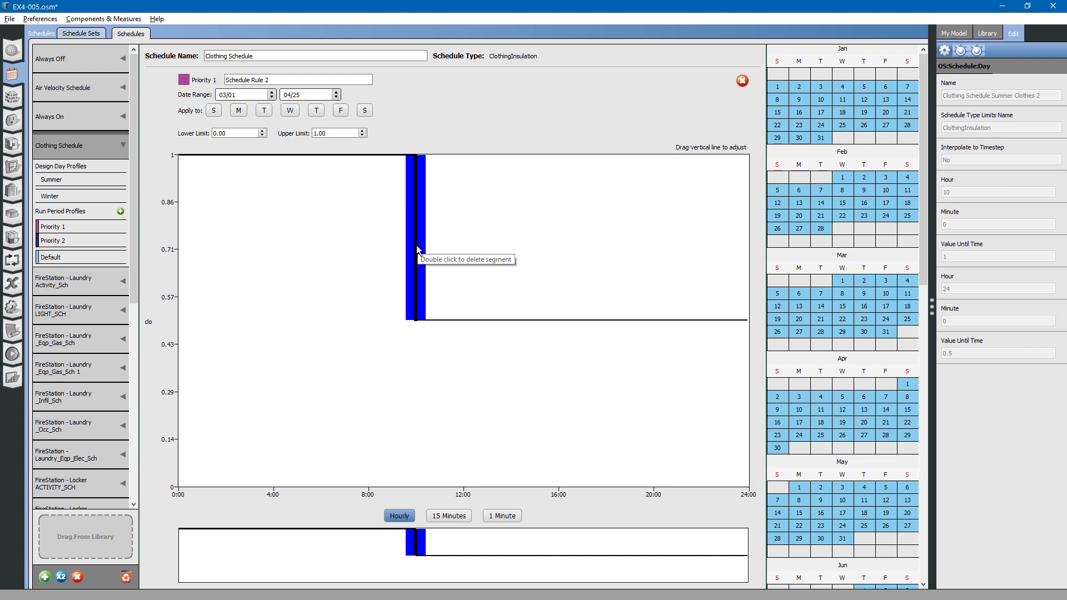
{"action": "left_click_drag", "start_coordinate": [415, 245], "coordinate": [449, 254]}
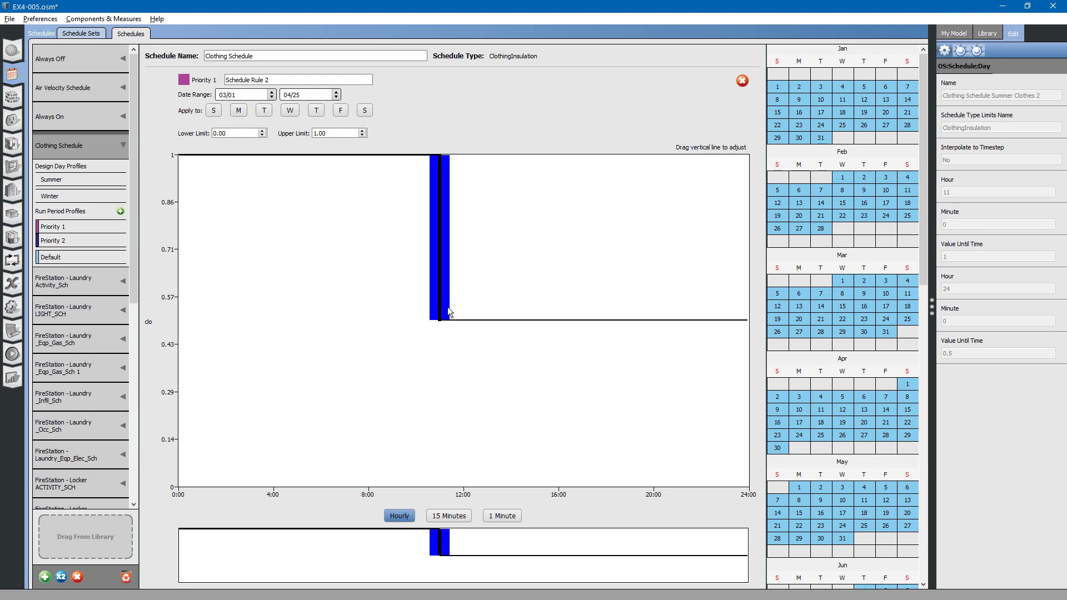
{"action": "mouse_move", "coordinate": [480, 318]}
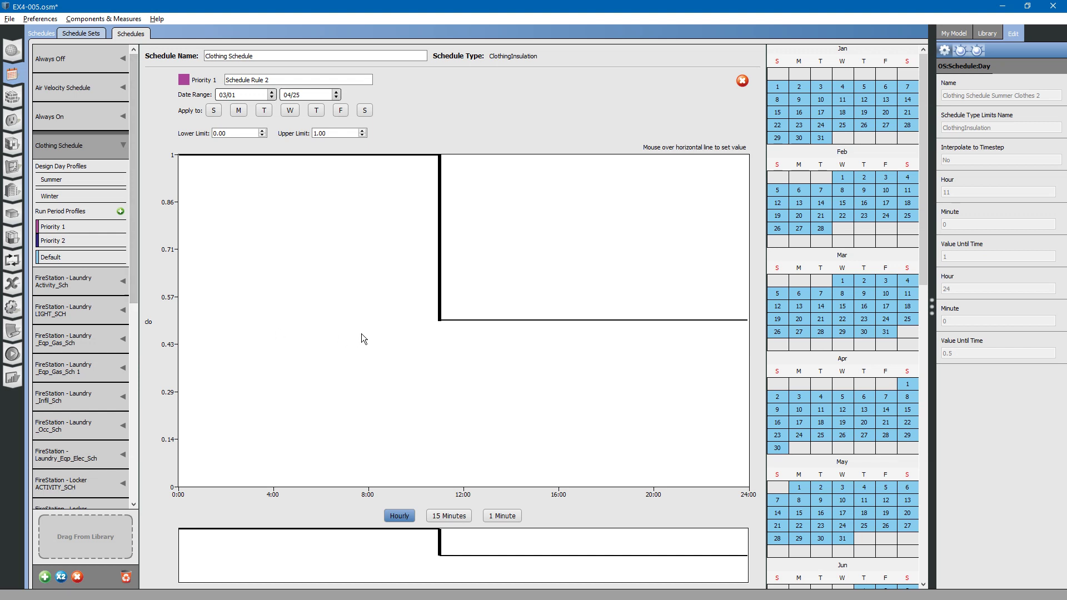
{"action": "left_click_drag", "start_coordinate": [131, 253], "coordinate": [151, 446]}
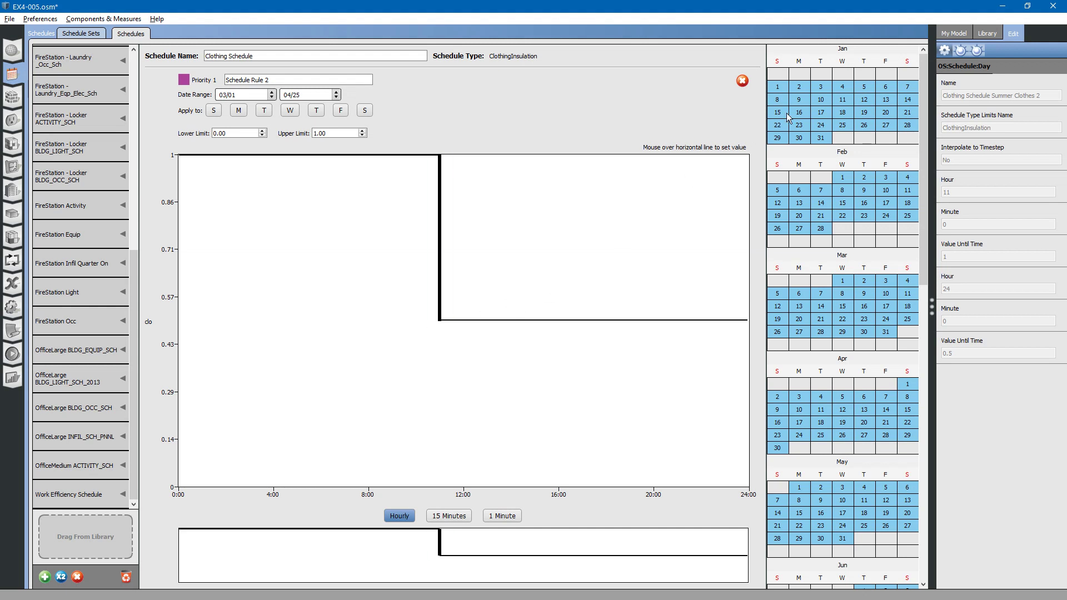
Import HTG Freeze Prot STPT from the library, showing its Temperature 47 default day
{"action": "left_click", "coordinate": [984, 34]}
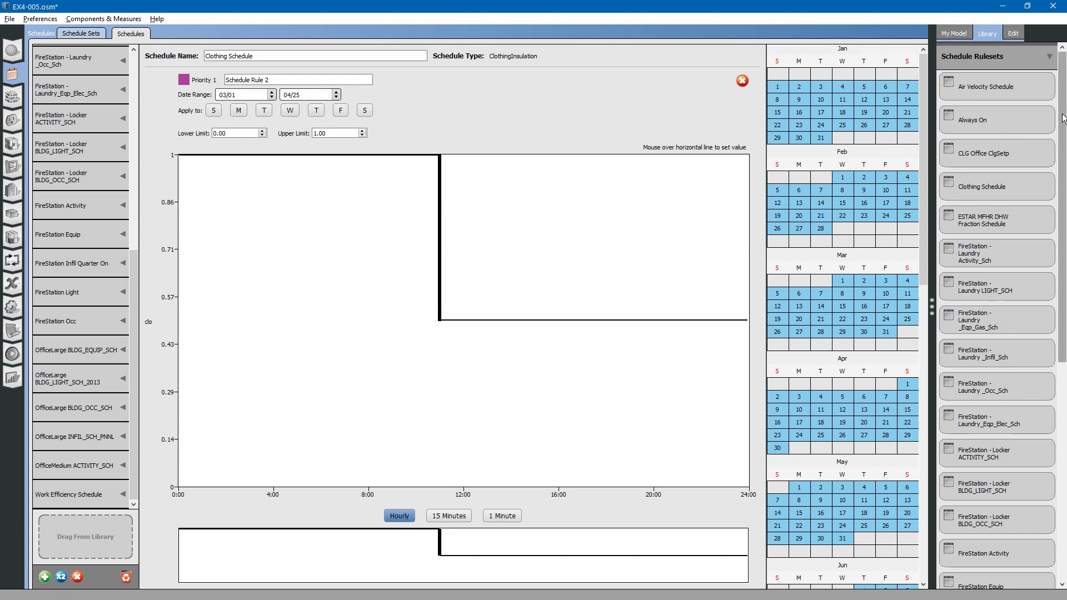
{"action": "left_click_drag", "start_coordinate": [1062, 118], "coordinate": [1055, 355]}
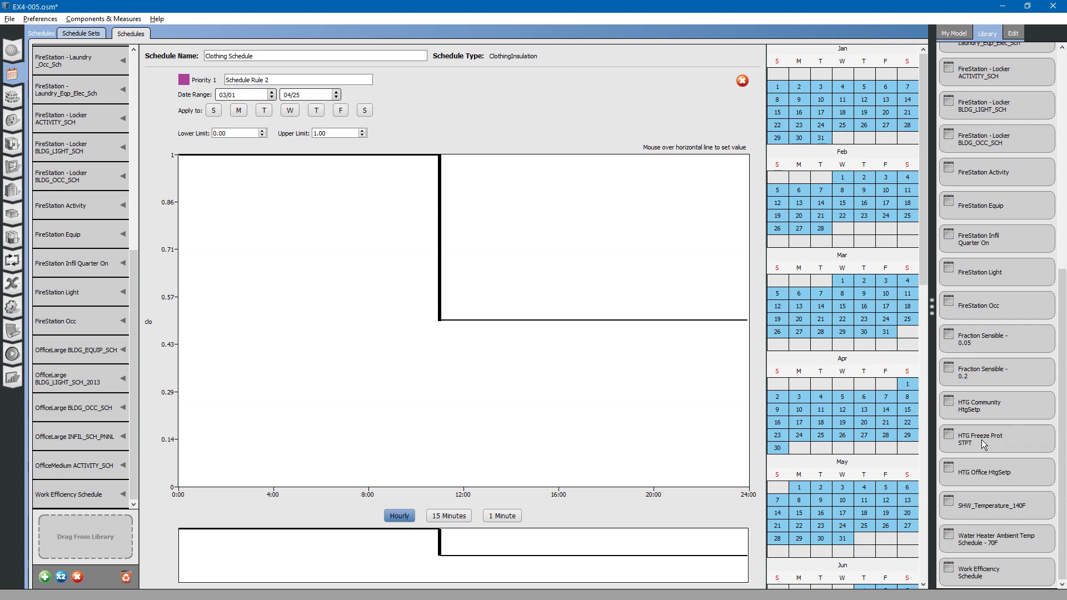
{"action": "left_click_drag", "start_coordinate": [983, 444], "coordinate": [80, 545]}
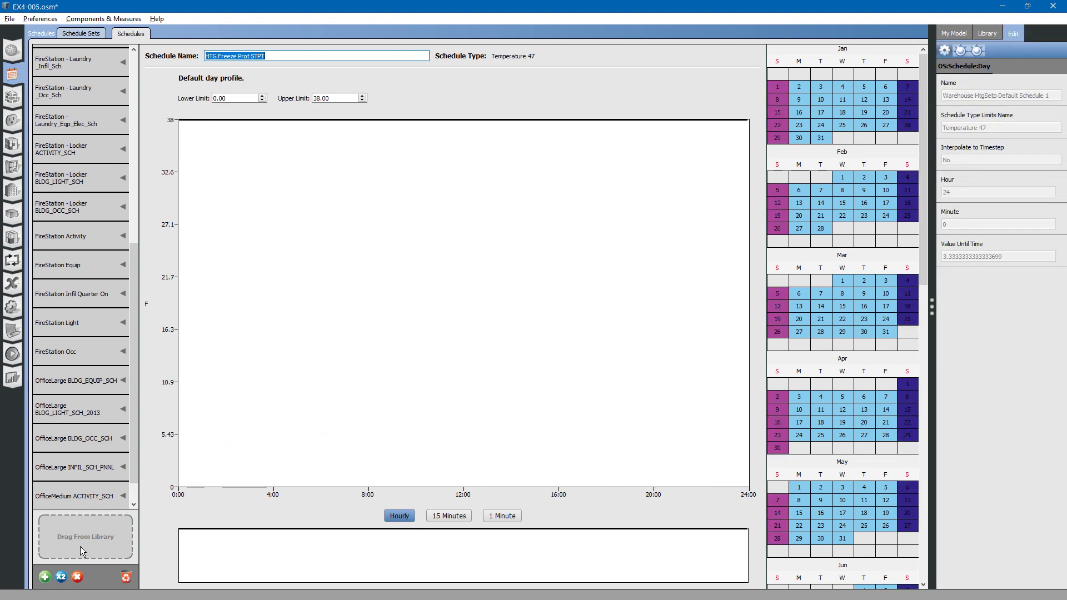
Add HTG Freeze Prot STPT to the model's schedules and expand it to list its profiles
{"action": "left_click", "coordinate": [132, 427]}
{"action": "left_click_drag", "start_coordinate": [132, 427], "coordinate": [138, 201]}
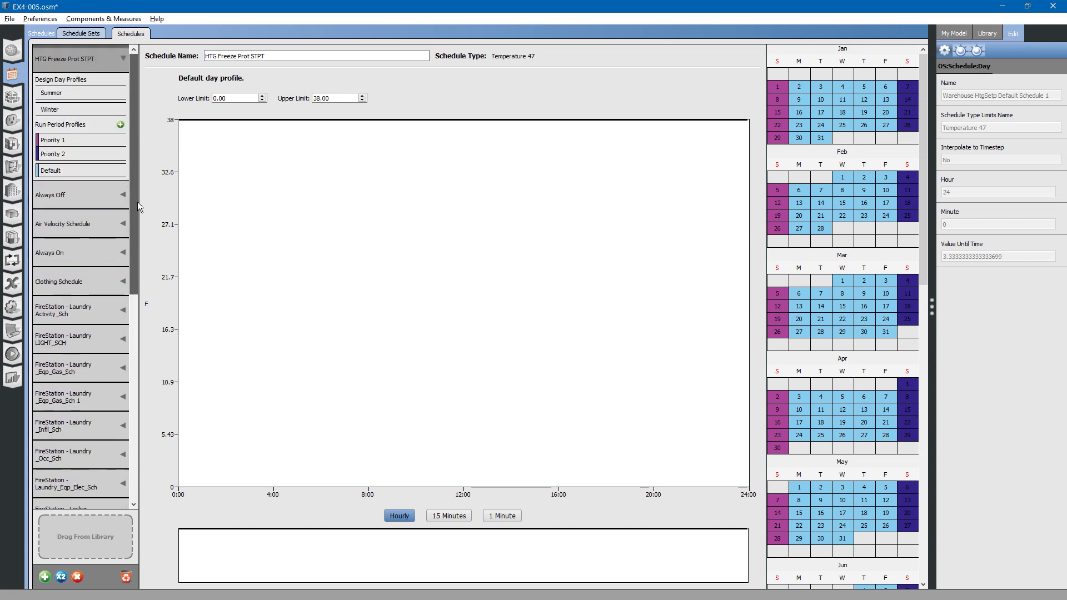
{"action": "left_click", "coordinate": [74, 59]}
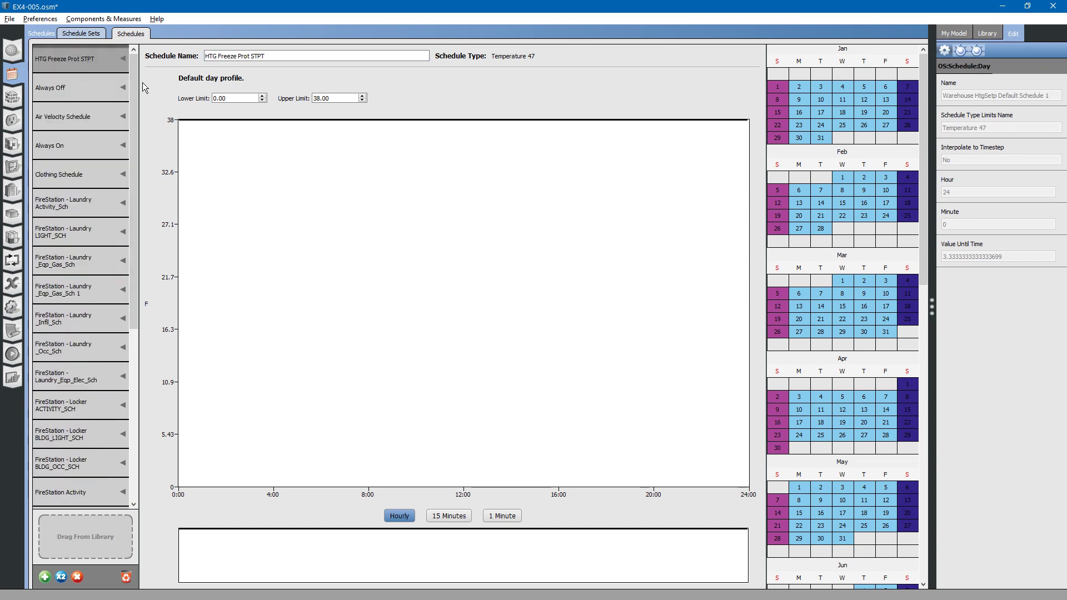
{"action": "left_click", "coordinate": [88, 58]}
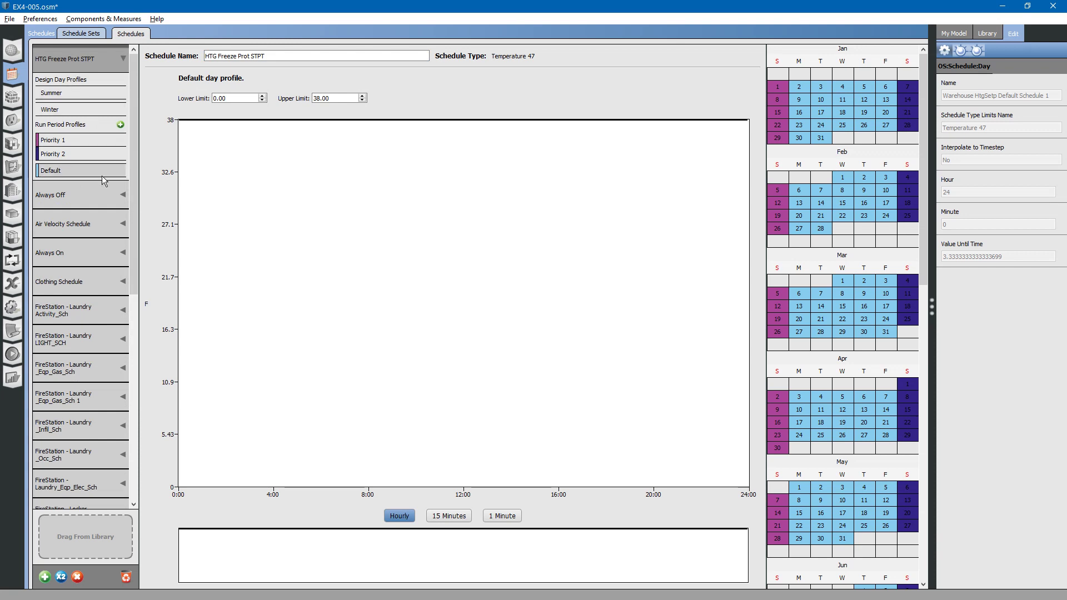
Compare the HTG Freeze Prot STPT Priority 1 and Priority 2 heating setpoint rules
{"action": "mouse_move", "coordinate": [268, 121]}
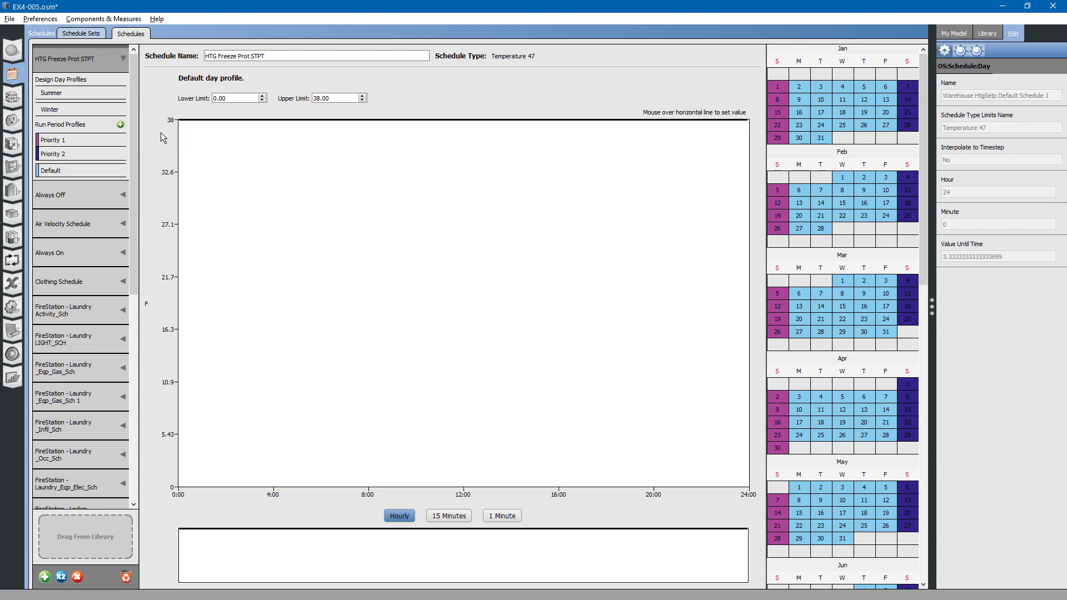
{"action": "left_click", "coordinate": [85, 138]}
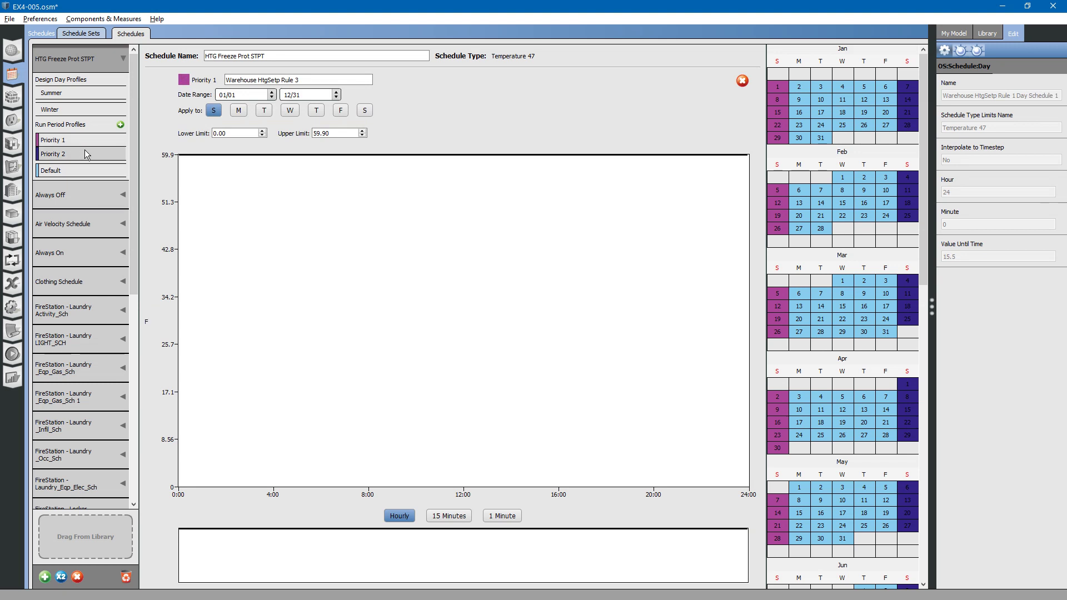
{"action": "left_click", "coordinate": [84, 151]}
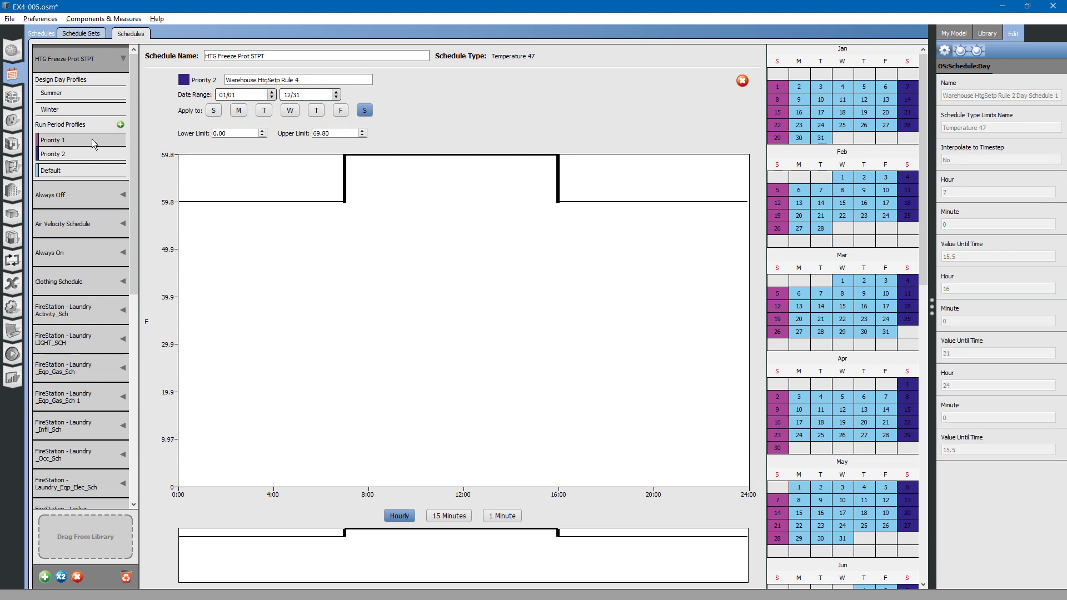
{"action": "left_click", "coordinate": [92, 139]}
{"action": "left_click", "coordinate": [88, 151]}
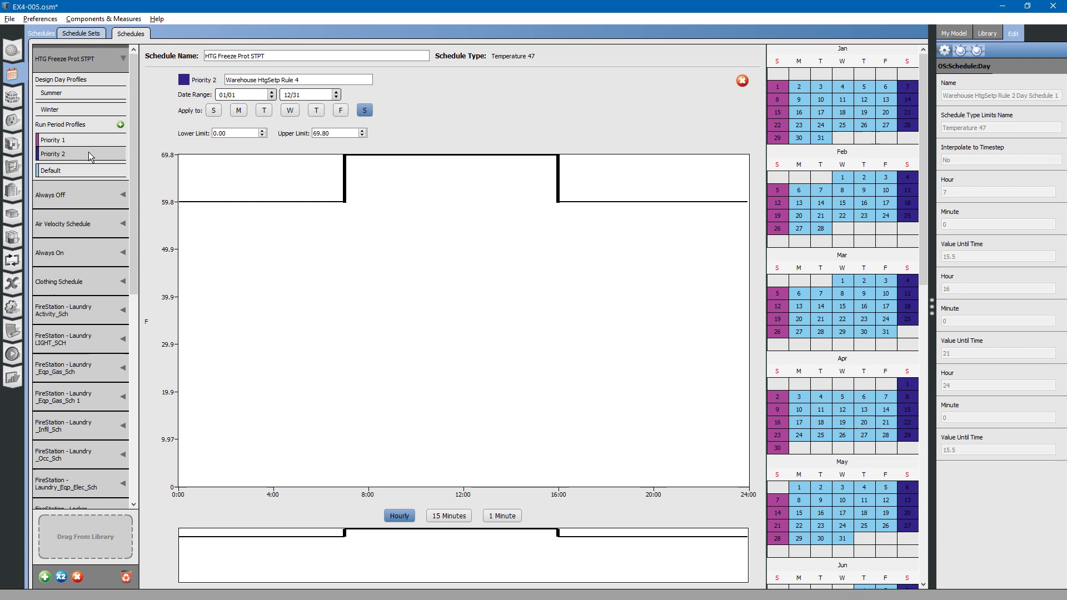
{"action": "left_click", "coordinate": [95, 139]}
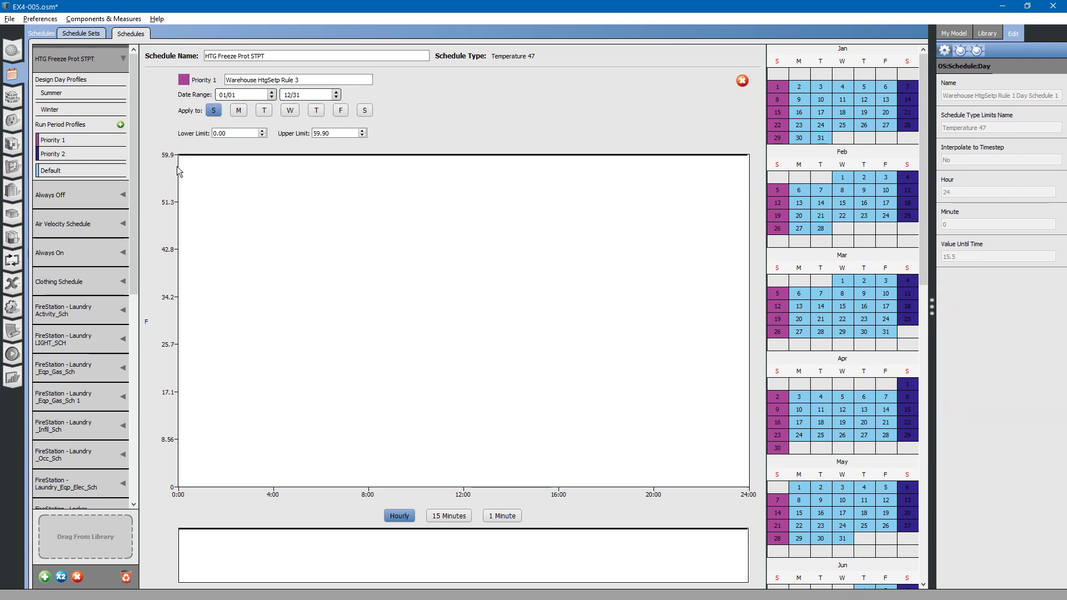
{"action": "mouse_move", "coordinate": [221, 157]}
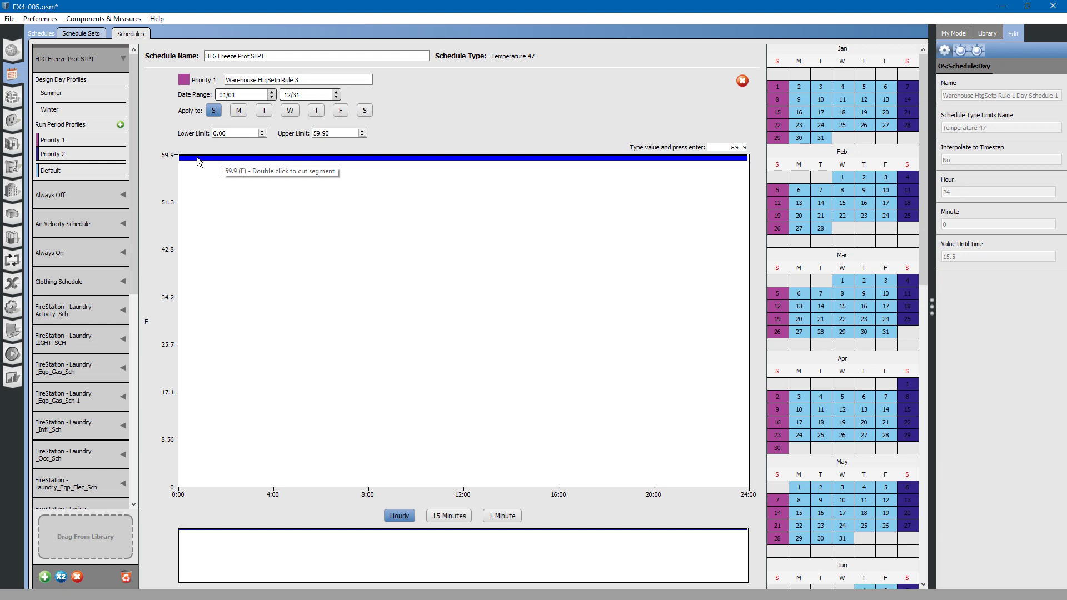
{"action": "left_click", "coordinate": [101, 156]}
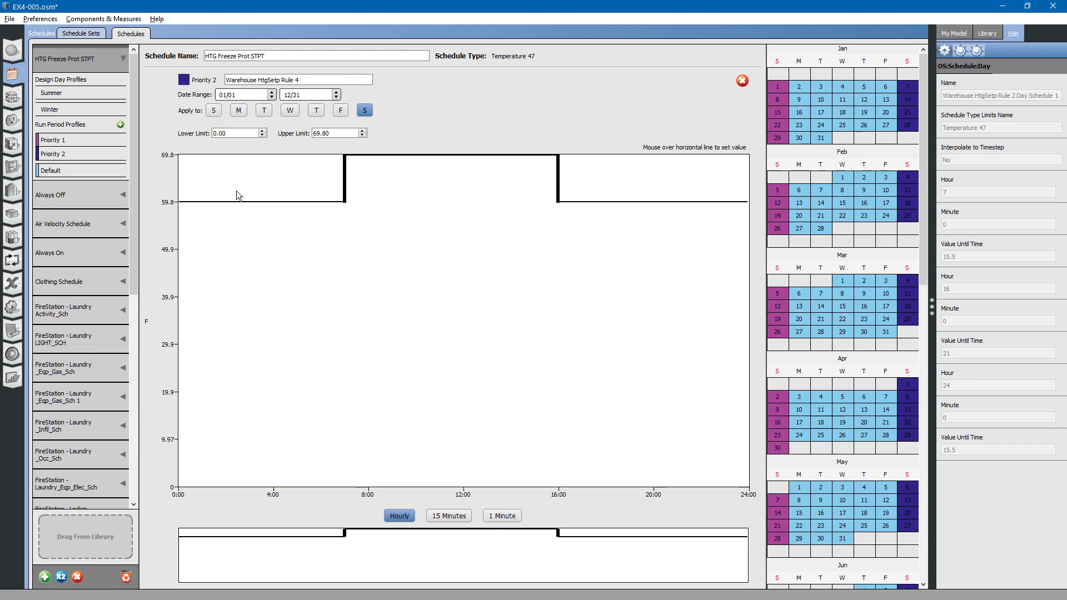
{"action": "mouse_move", "coordinate": [423, 159]}
Create a new schedule with Temperature as its schedule type
{"action": "left_click", "coordinate": [45, 577]}
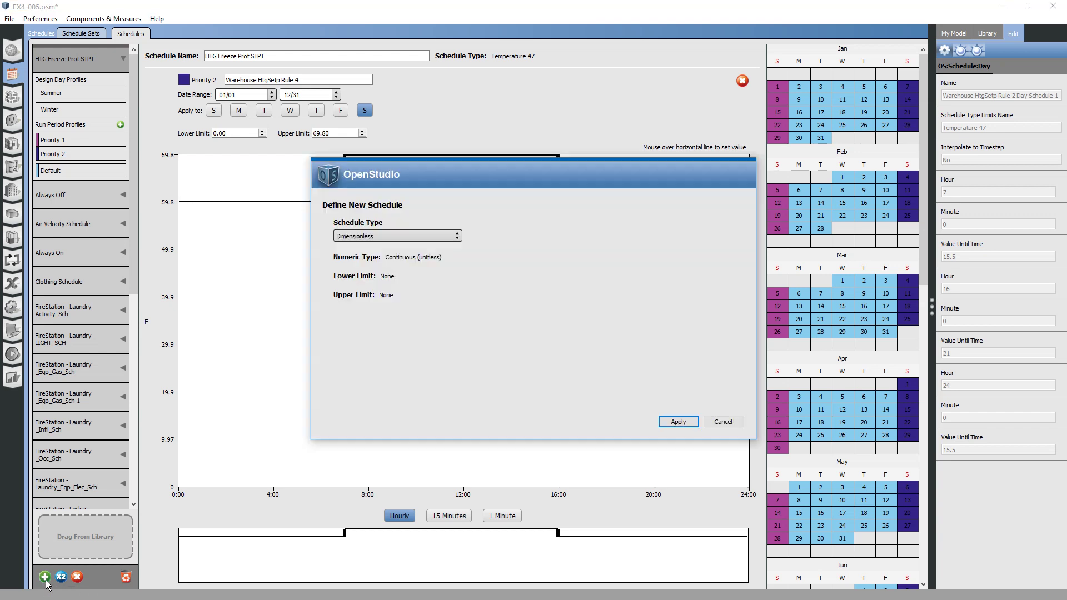
{"action": "left_click", "coordinate": [458, 239]}
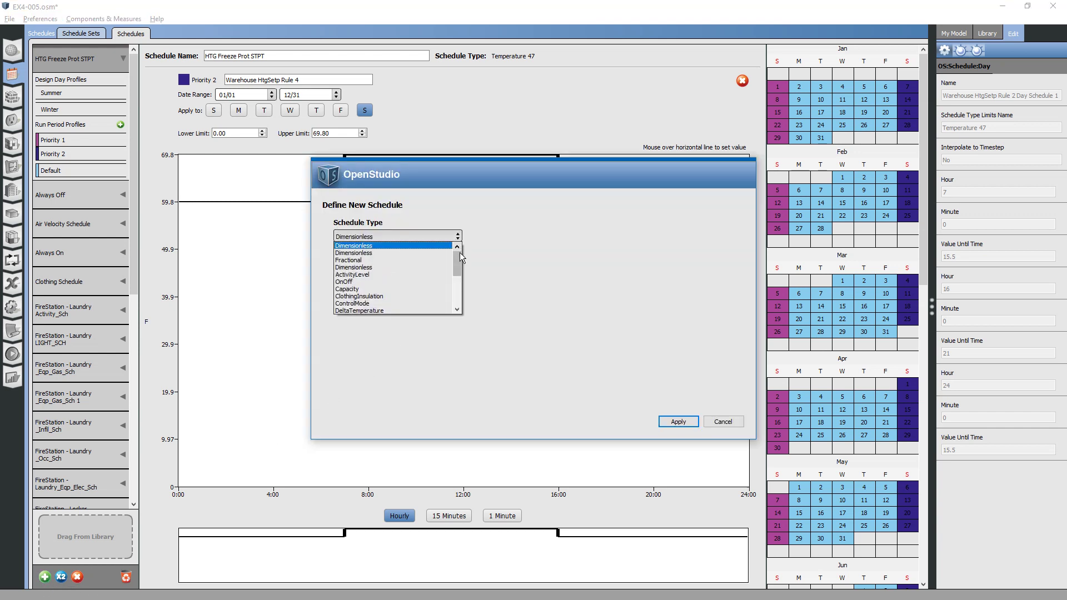
{"action": "left_click_drag", "start_coordinate": [459, 252], "coordinate": [451, 271]}
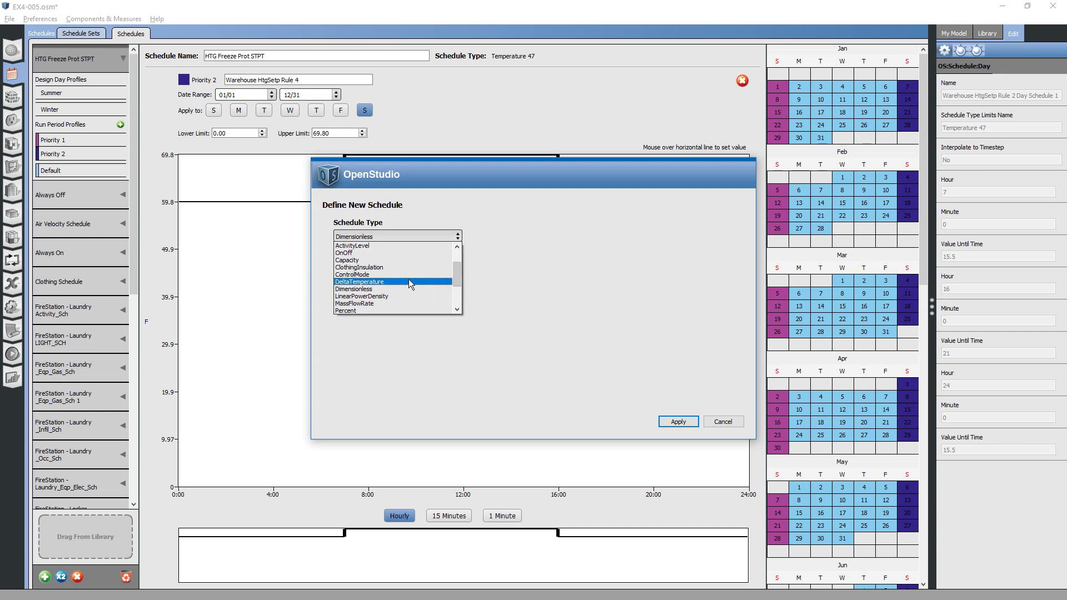
{"action": "scroll", "coordinate": [398, 285], "scroll_direction": "down", "scroll_amount": 2}
{"action": "left_click", "coordinate": [364, 290]}
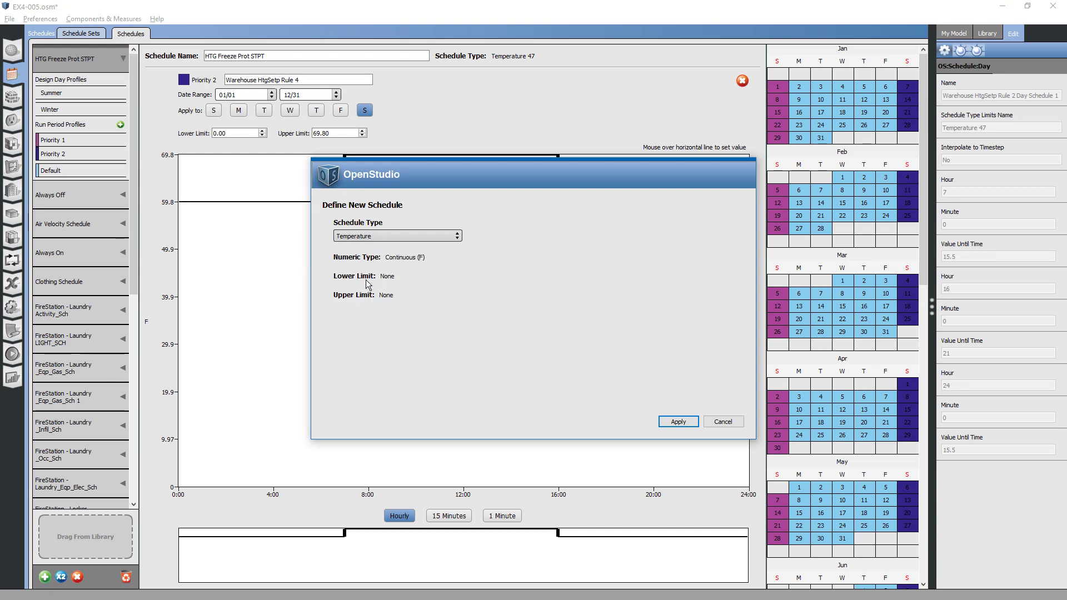
{"action": "left_click", "coordinate": [670, 421]}
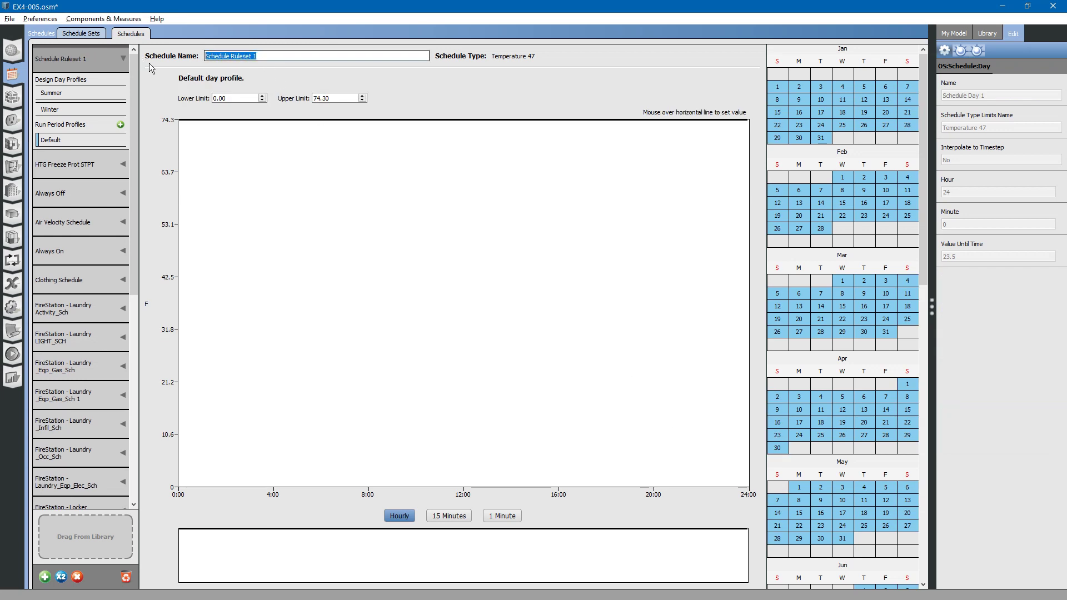
Rename the new Temperature schedule to HTG HVAC
{"action": "type", "text": "HTG "}
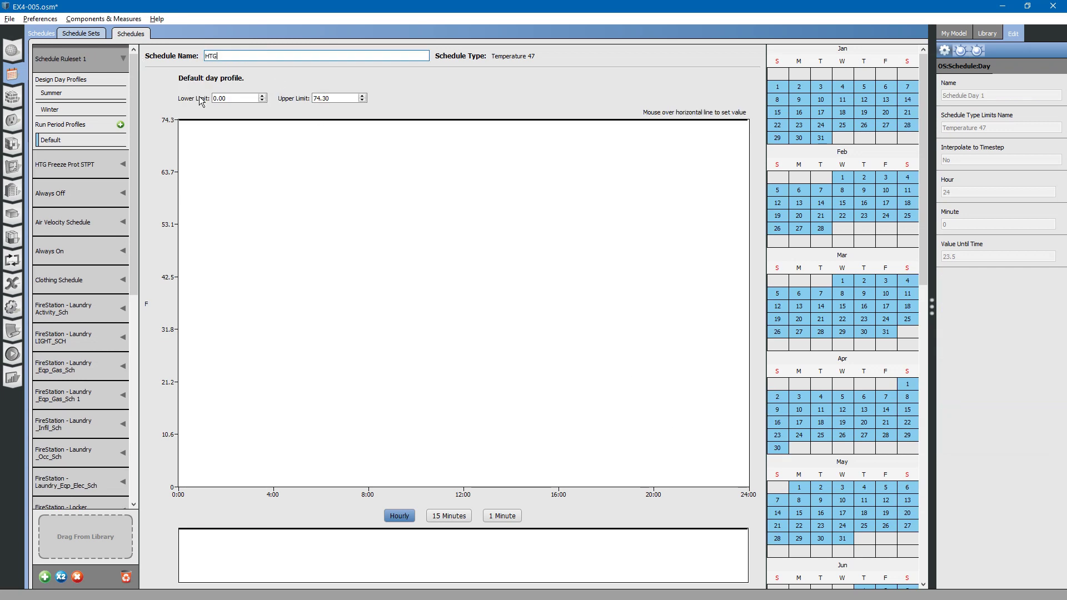
{"action": "type", "text": "HVAC"}
{"action": "key", "text": "Return"}
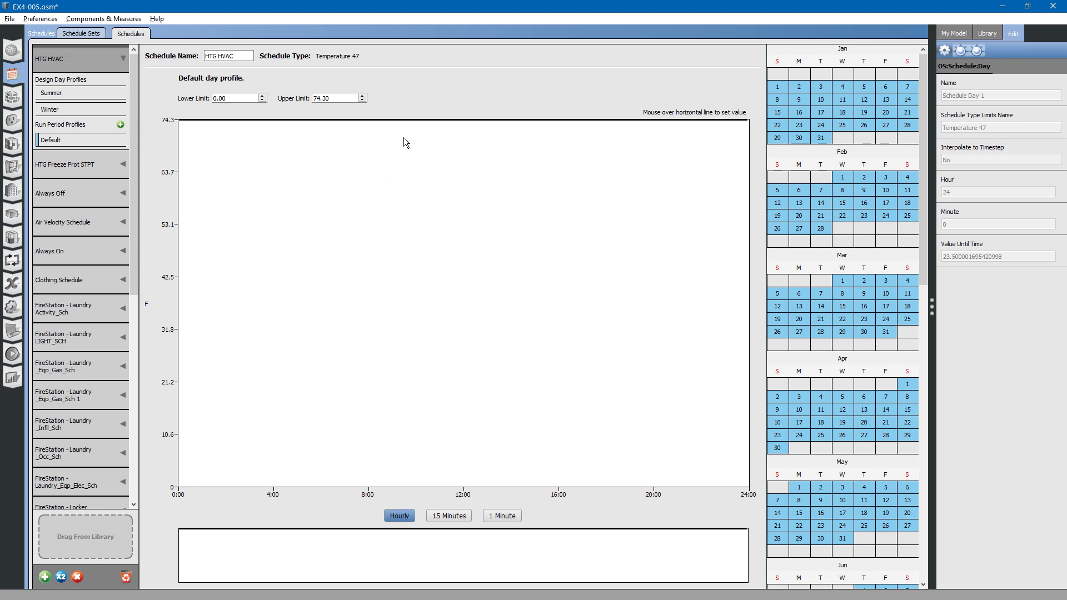
{"action": "mouse_move", "coordinate": [406, 121]}
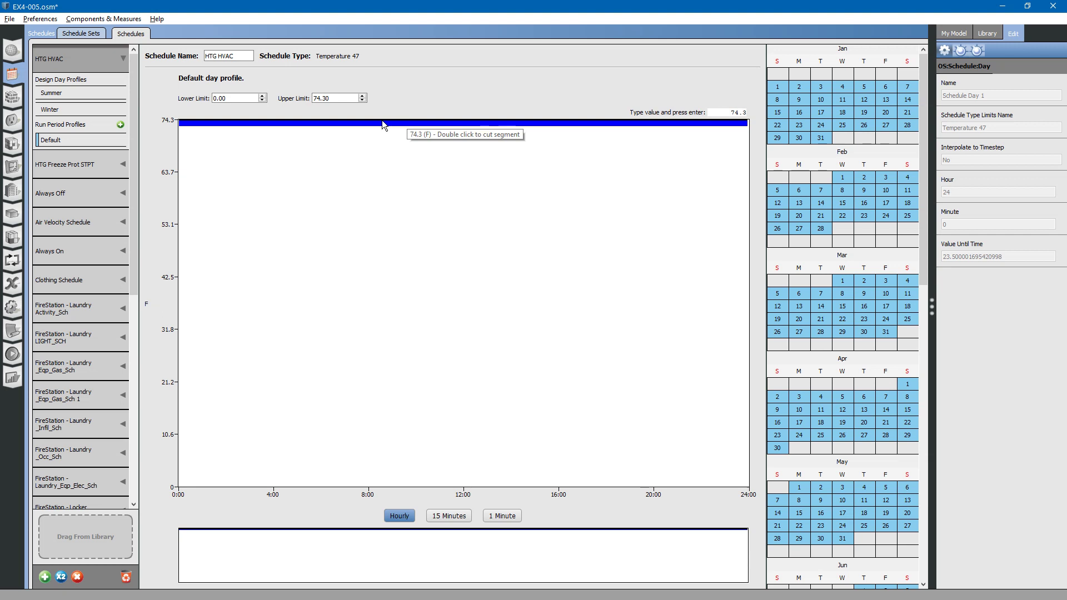
Change the HTG HVAC default day value from 74.3 °F to 70 °F for all 24 hours
{"action": "type", "text": "70"}
{"action": "key", "text": "Return"}
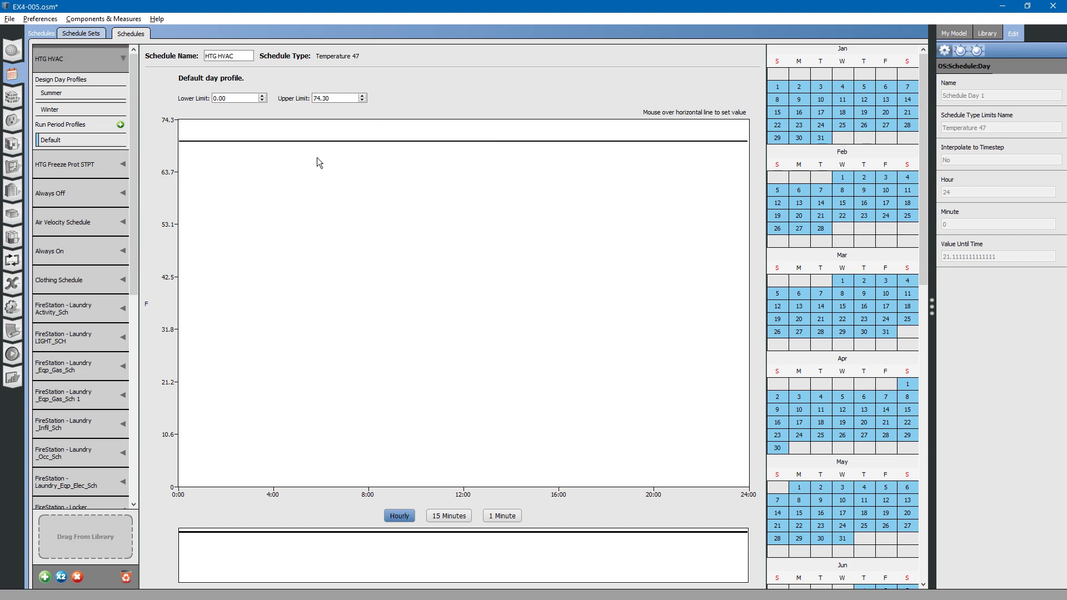
{"action": "mouse_move", "coordinate": [335, 142]}
Duplicate the HTG HVAC schedule and rename the copy CLG HVAC
{"action": "left_click", "coordinate": [61, 577]}
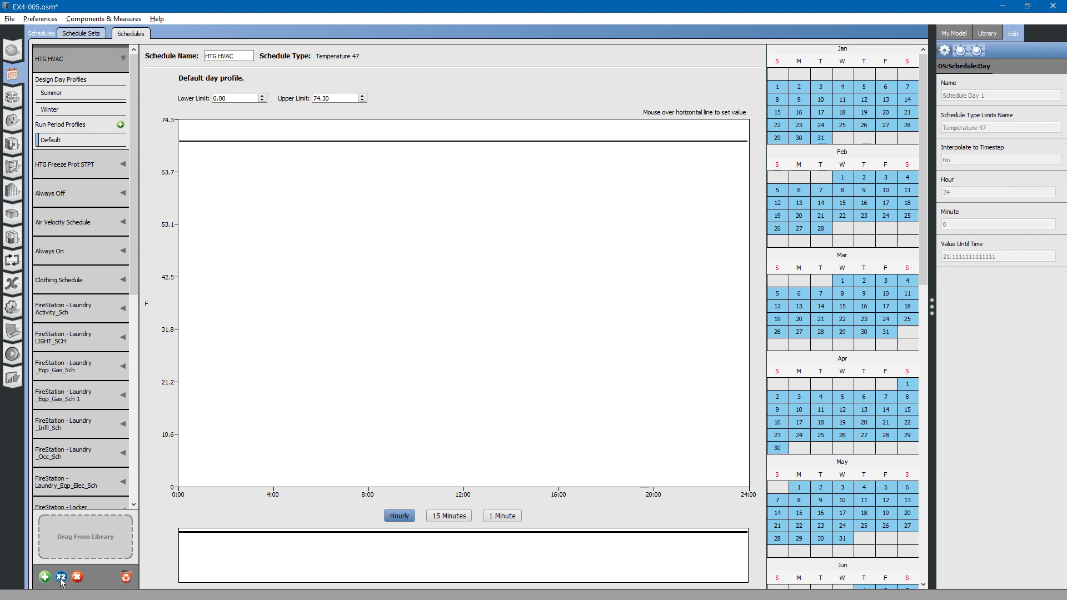
{"action": "double_click", "coordinate": [240, 56]}
{"action": "key", "text": "BackSpace"}
{"action": "key", "text": "BackSpace"}
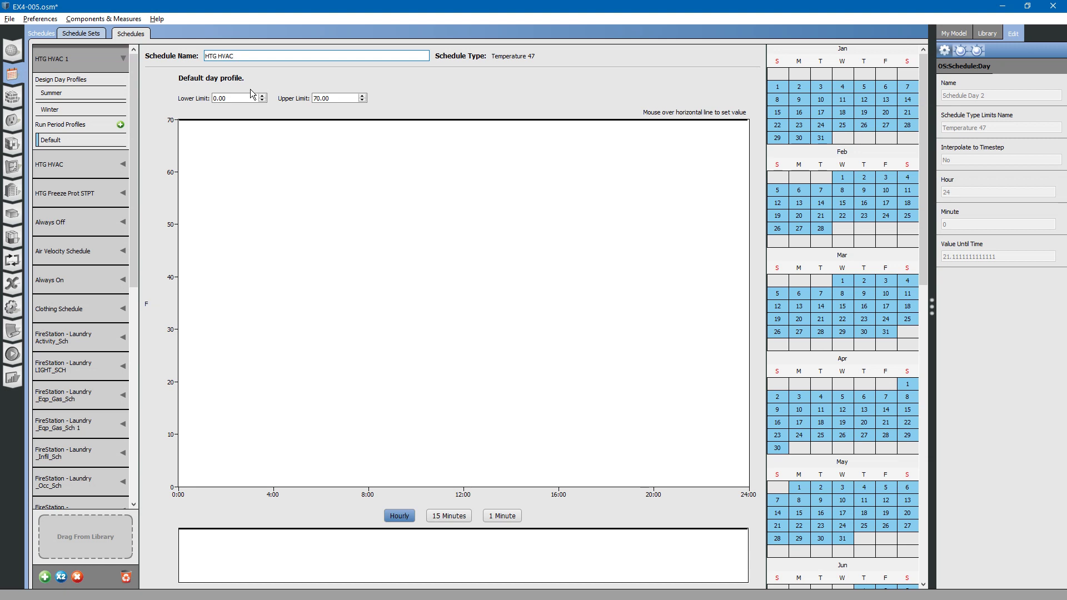
{"action": "key", "text": "Left"}
{"action": "key", "text": "Left"}
{"action": "key", "text": "Left"}
{"action": "key", "text": "Left"}
{"action": "key", "text": "Left"}
{"action": "key", "text": "BackSpace"}
{"action": "key", "text": "BackSpace"}
{"action": "type", "text": "LG"}
{"action": "key", "text": "BackSpace"}
{"action": "key", "text": "BackSpace"}
{"action": "key", "text": "BackSpace"}
{"action": "type", "text": "CLG"}
{"action": "key", "text": "Return"}
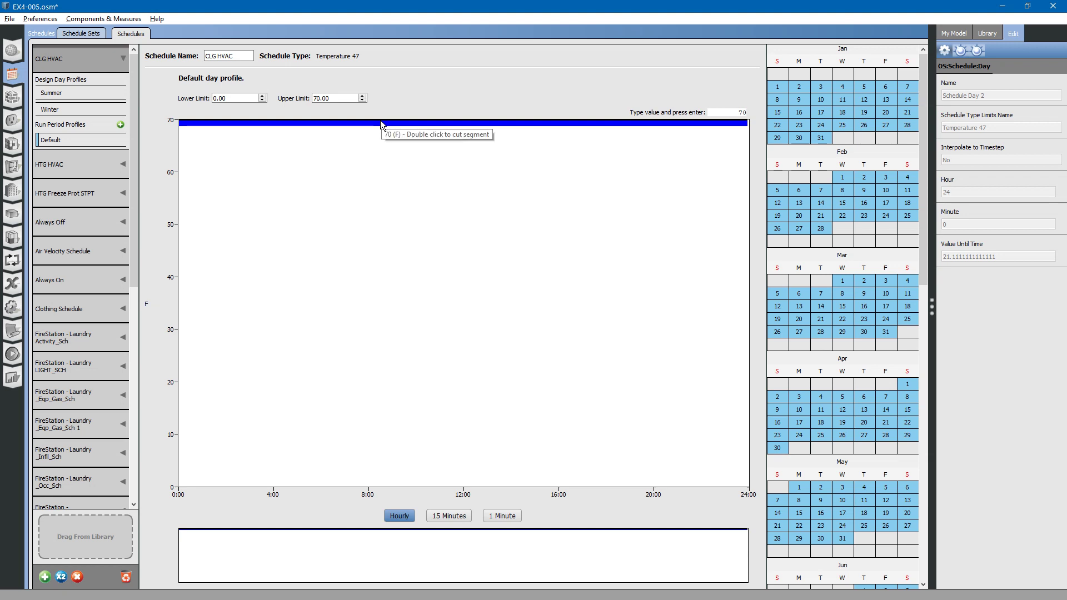
Set the CLG HVAC day to 75 °F from 7:00 to 17:00 and 80 °F otherwise
{"action": "key", "text": "BackSpace"}
{"action": "key", "text": "BackSpace"}
{"action": "type", "text": "75"}
{"action": "key", "text": "Return"}
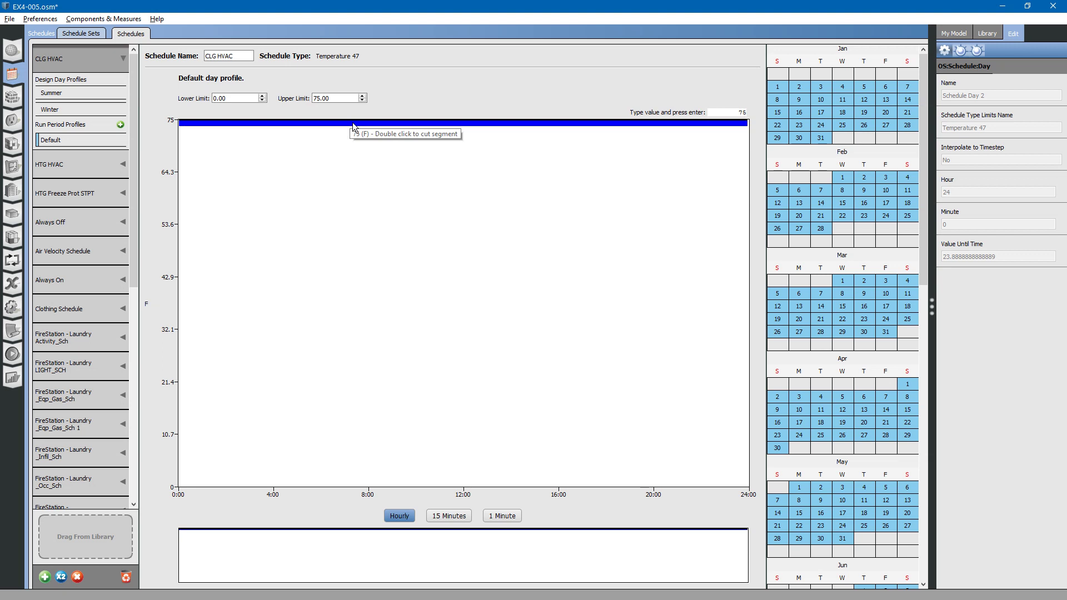
{"action": "double_click", "coordinate": [353, 122]}
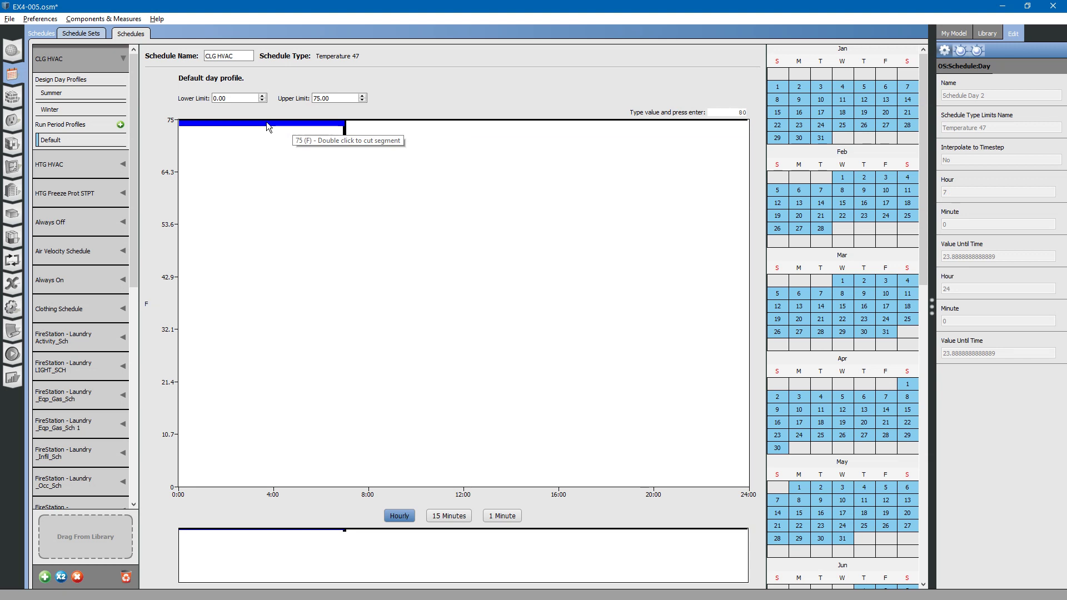
{"action": "key", "text": "Return"}
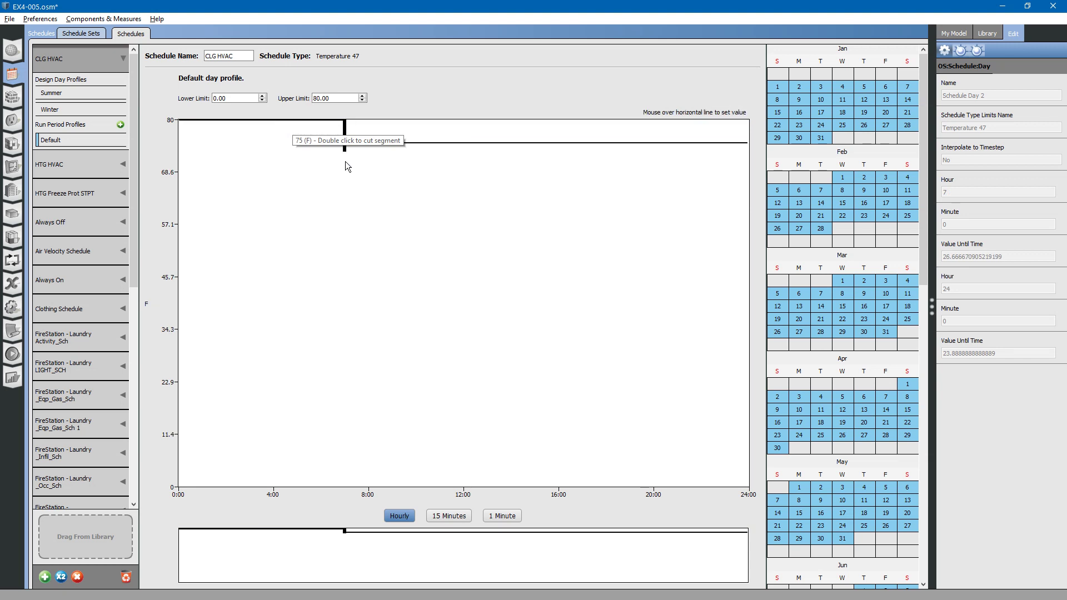
{"action": "double_click", "coordinate": [577, 143]}
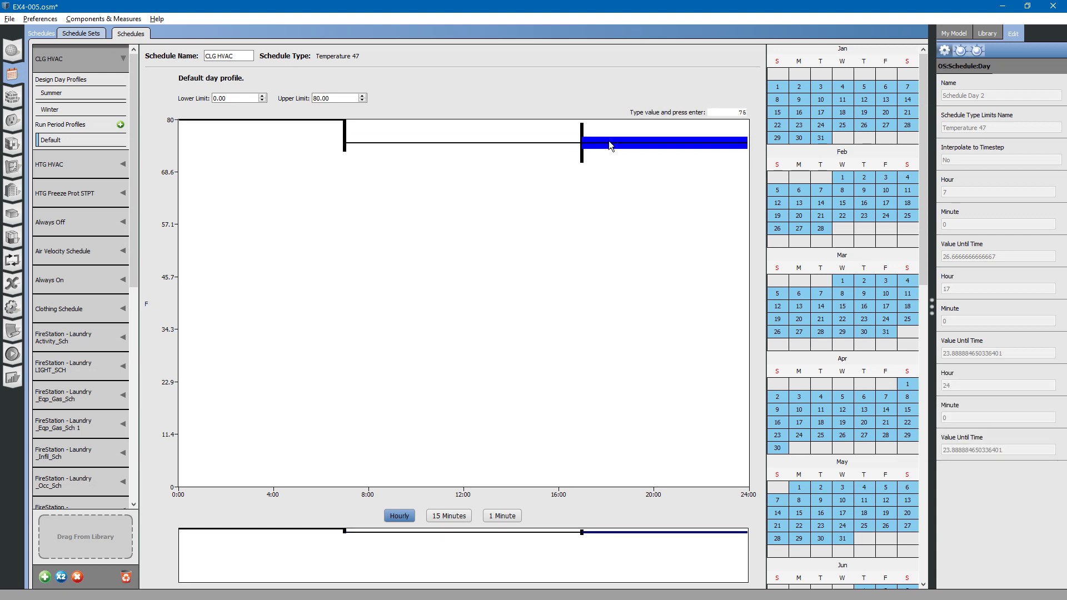
{"action": "key", "text": "Return"}
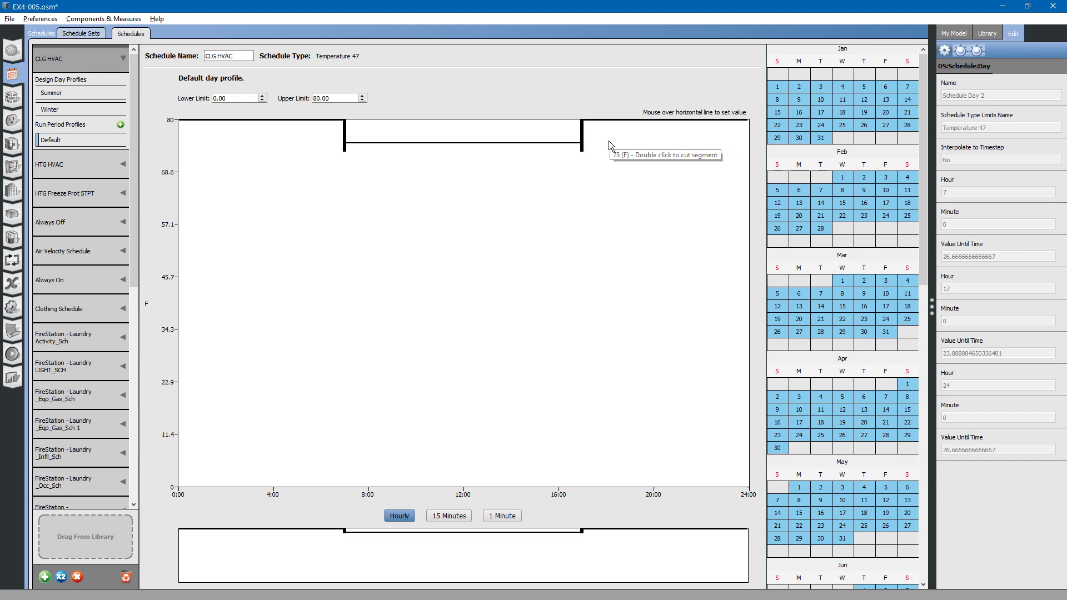
Shift the CLG HVAC 80 °F evening setback start from 17:00 to 16:28
{"action": "left_click", "coordinate": [447, 515]}
{"action": "left_click_drag", "start_coordinate": [297, 565], "coordinate": [545, 565]}
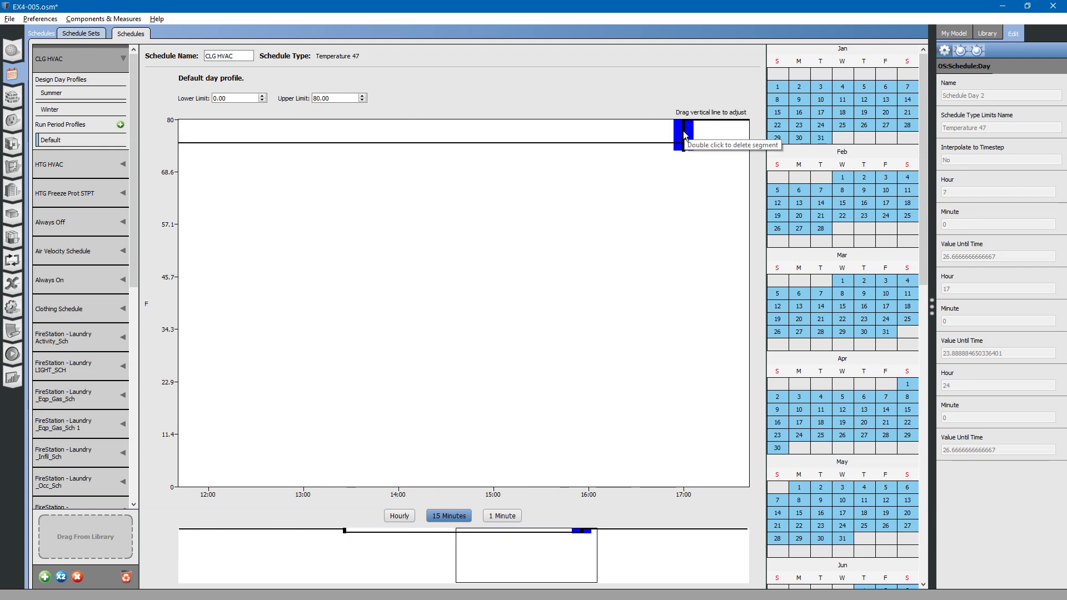
{"action": "left_click_drag", "start_coordinate": [683, 131], "coordinate": [626, 131]}
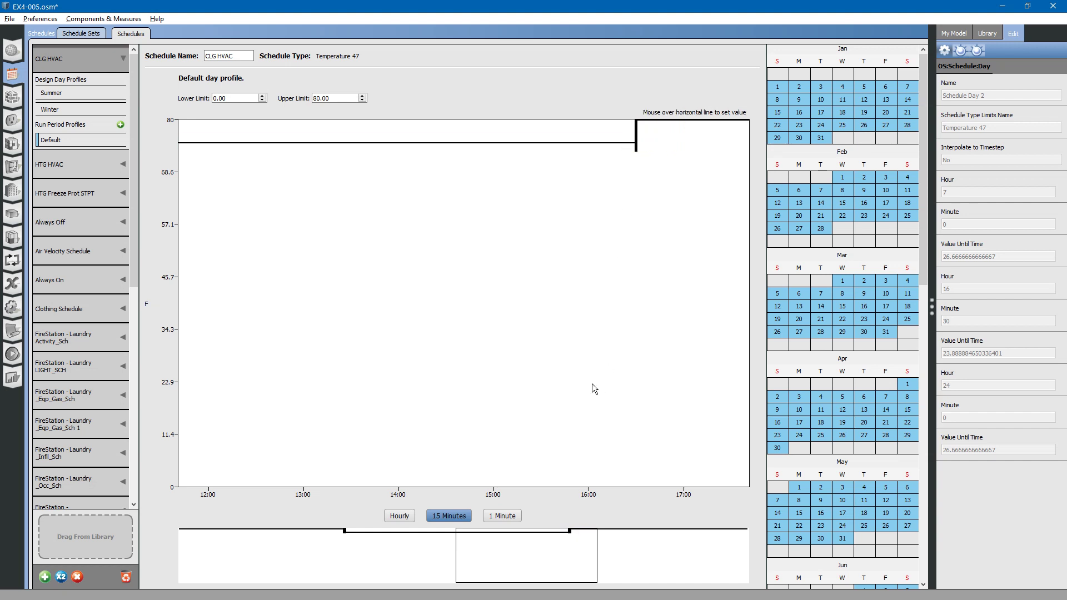
{"action": "left_click", "coordinate": [500, 515]}
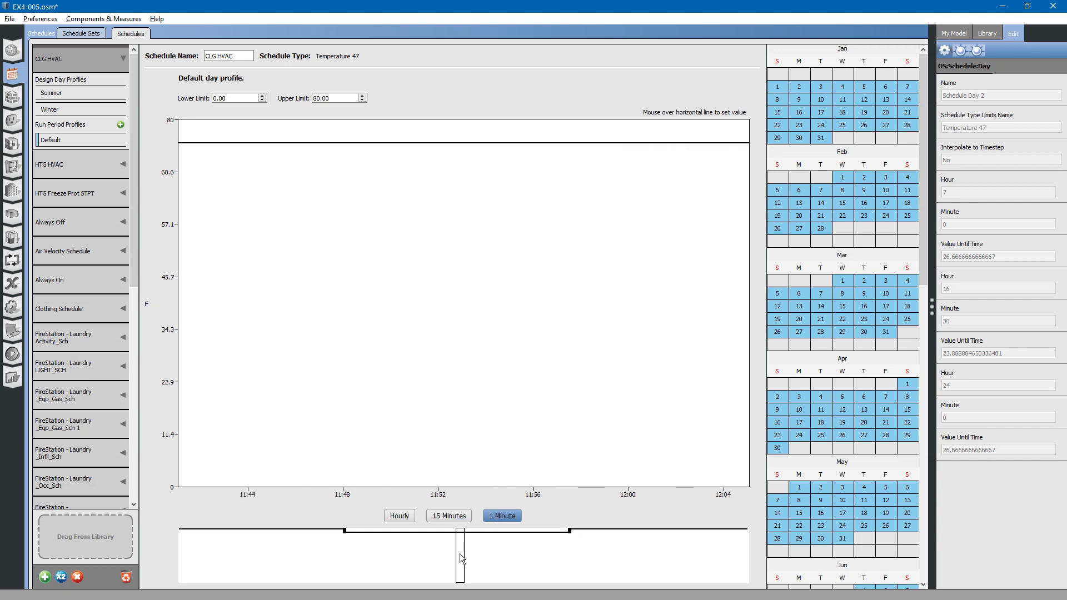
{"action": "left_click_drag", "start_coordinate": [459, 554], "coordinate": [568, 557]}
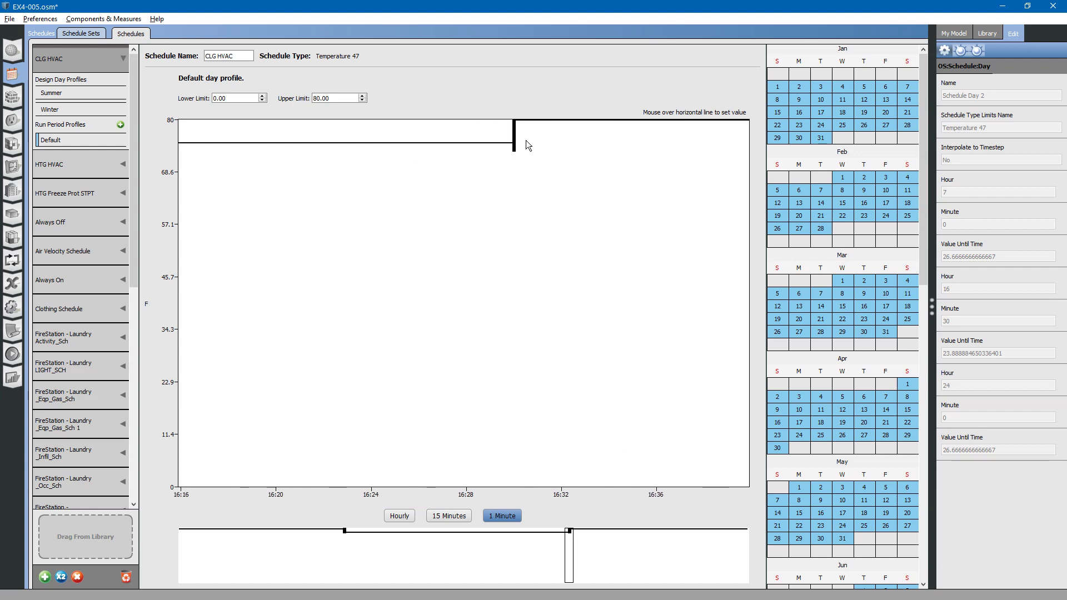
{"action": "left_click_drag", "start_coordinate": [468, 134], "coordinate": [468, 134]}
{"action": "left_click", "coordinate": [400, 516]}
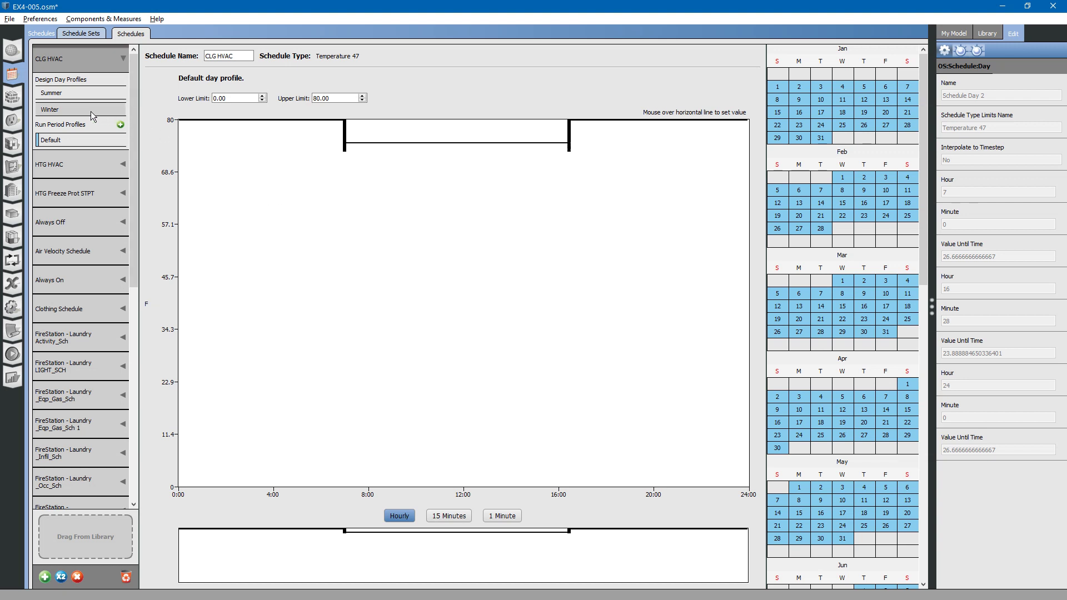
Add a Priority 1 rule to CLG HVAC and name it June Shut Down
{"action": "left_click", "coordinate": [120, 125]}
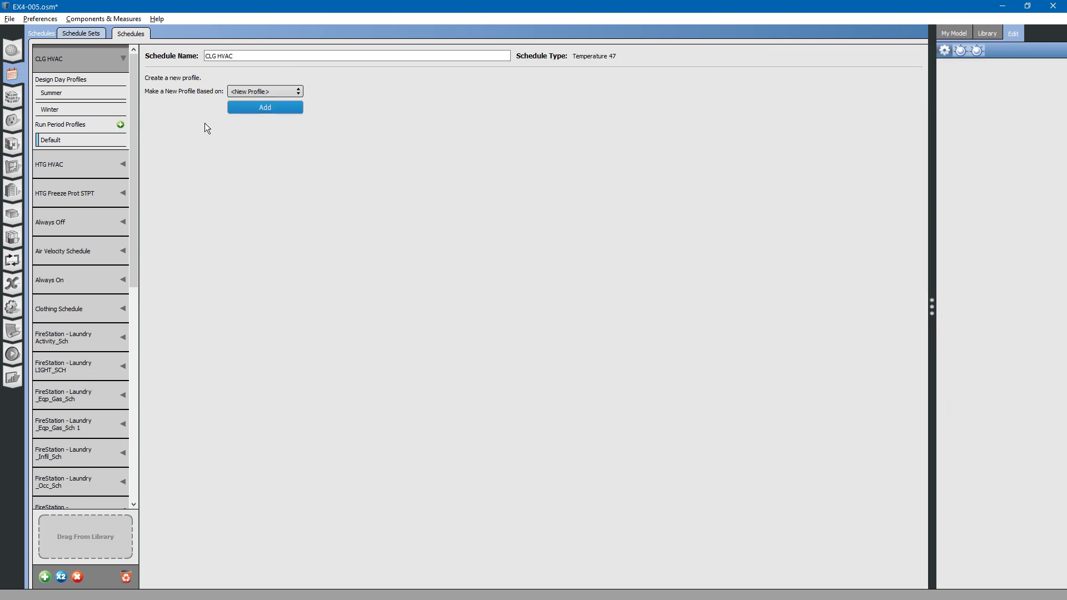
{"action": "left_click", "coordinate": [277, 107]}
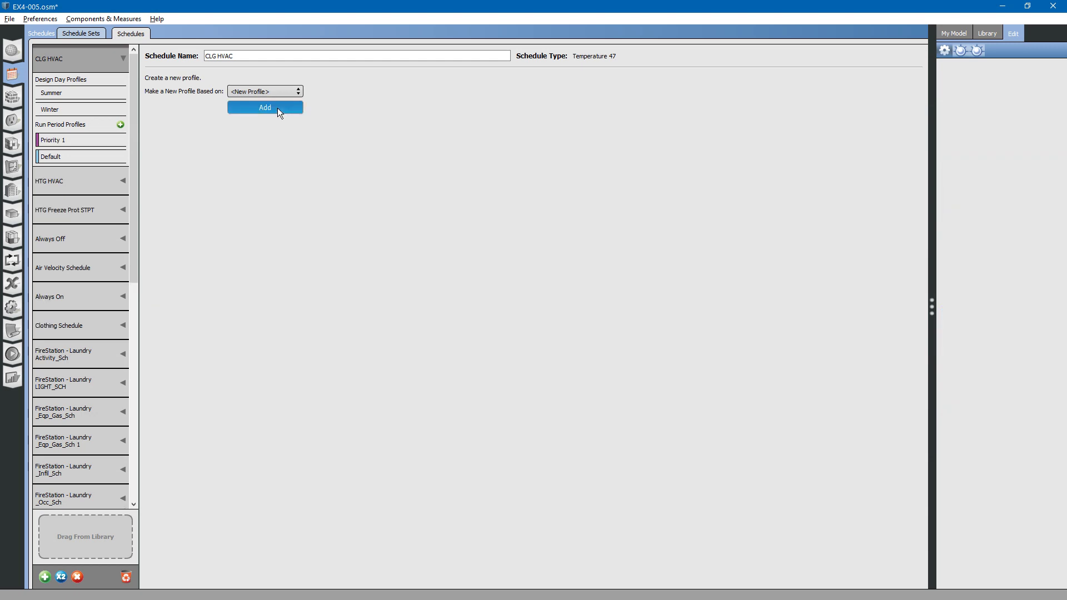
{"action": "left_click", "coordinate": [79, 139]}
{"action": "triple_click", "coordinate": [273, 80]}
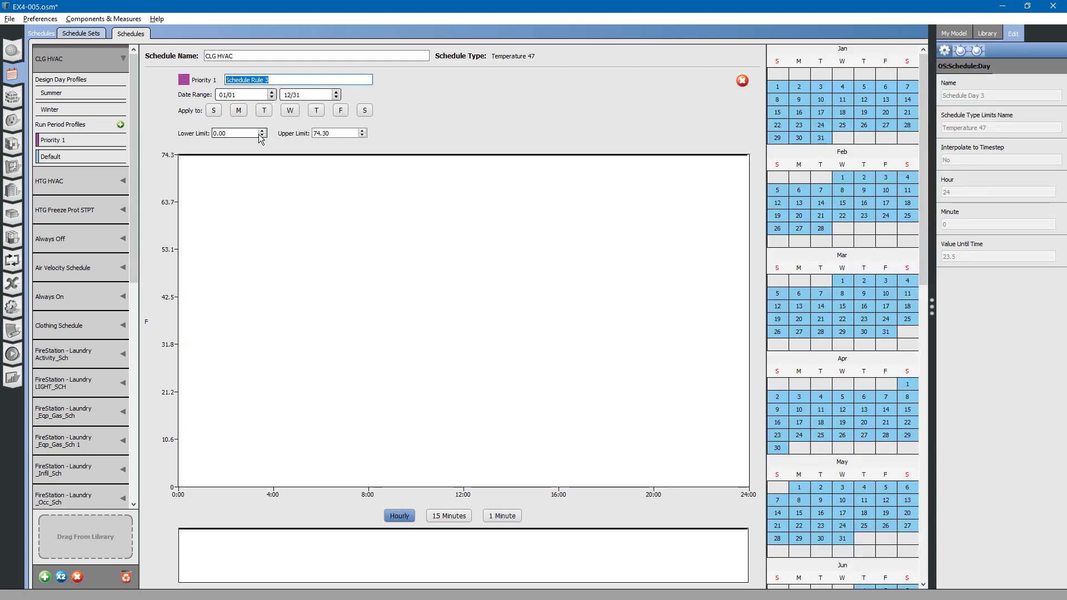
{"action": "type", "text": "Jun"}
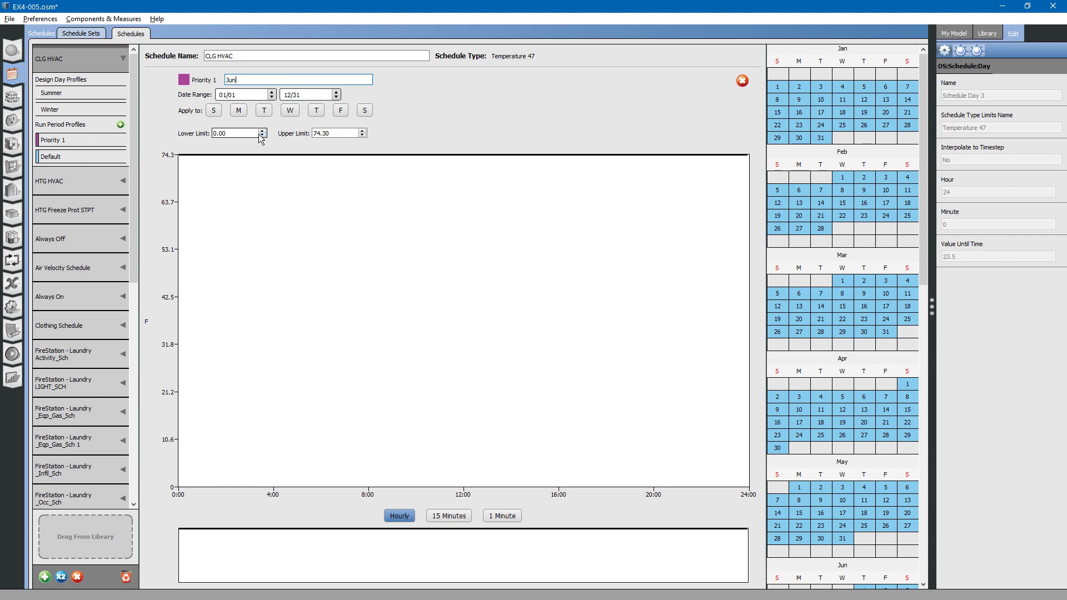
{"action": "type", "text": "e Shut Down"}
Set the June Shut Down rule's date range to 06/01 through 06/08
{"action": "left_click", "coordinate": [269, 96]}
{"action": "left_click", "coordinate": [360, 105]}
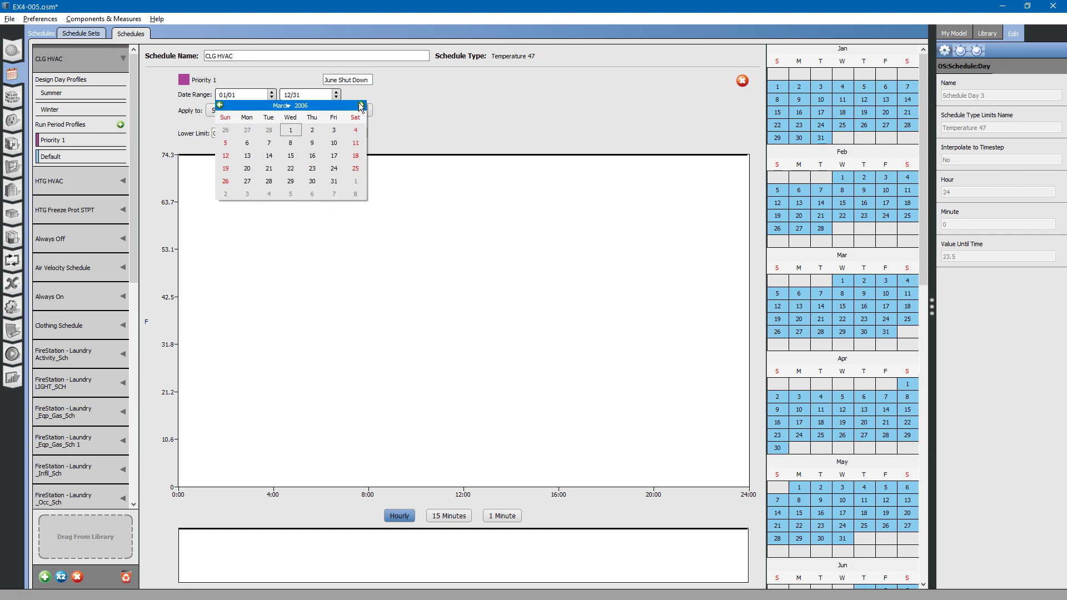
{"action": "left_click", "coordinate": [360, 105]}
{"action": "left_click", "coordinate": [360, 105]}
{"action": "left_click", "coordinate": [360, 105]}
{"action": "left_click", "coordinate": [360, 105]}
{"action": "left_click", "coordinate": [312, 130]}
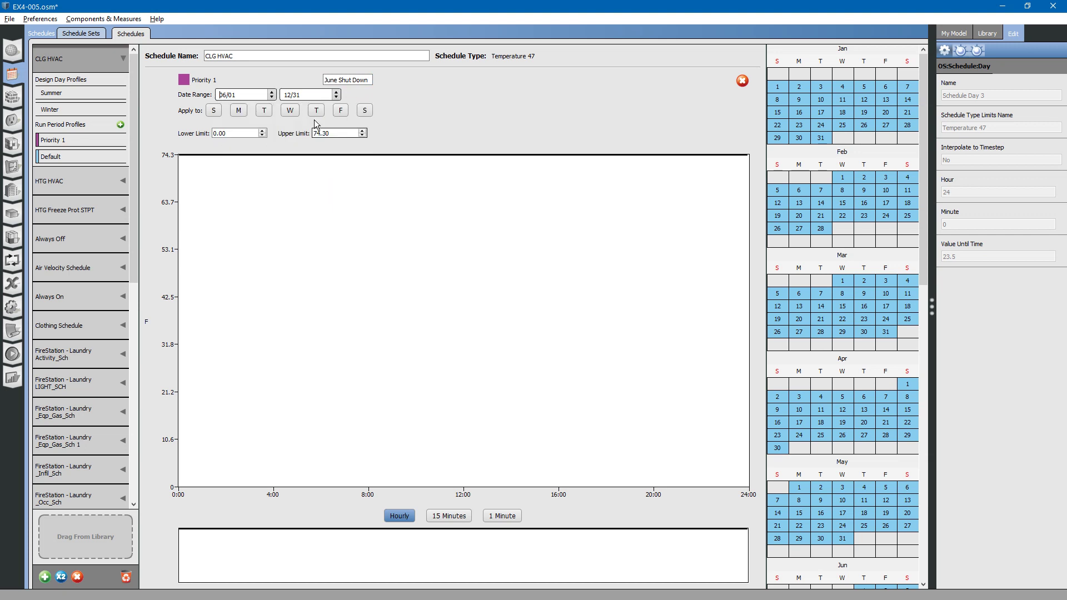
{"action": "left_click", "coordinate": [337, 96]}
{"action": "left_click", "coordinate": [285, 105]}
{"action": "left_click", "coordinate": [285, 105]}
{"action": "left_click", "coordinate": [285, 105]}
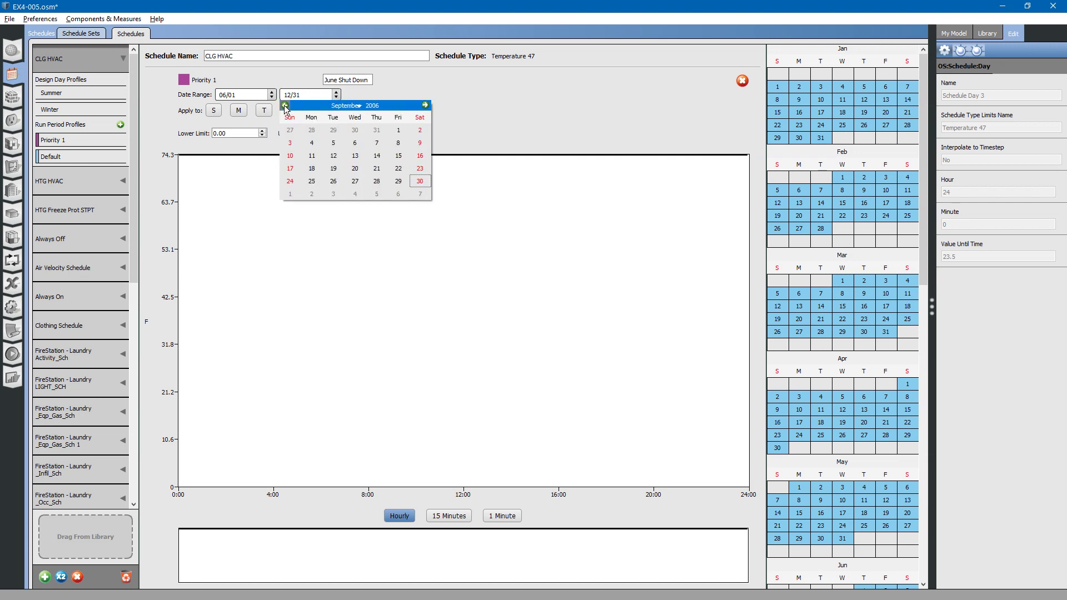
{"action": "left_click", "coordinate": [285, 105]}
{"action": "left_click", "coordinate": [285, 105]}
{"action": "left_click", "coordinate": [284, 105]}
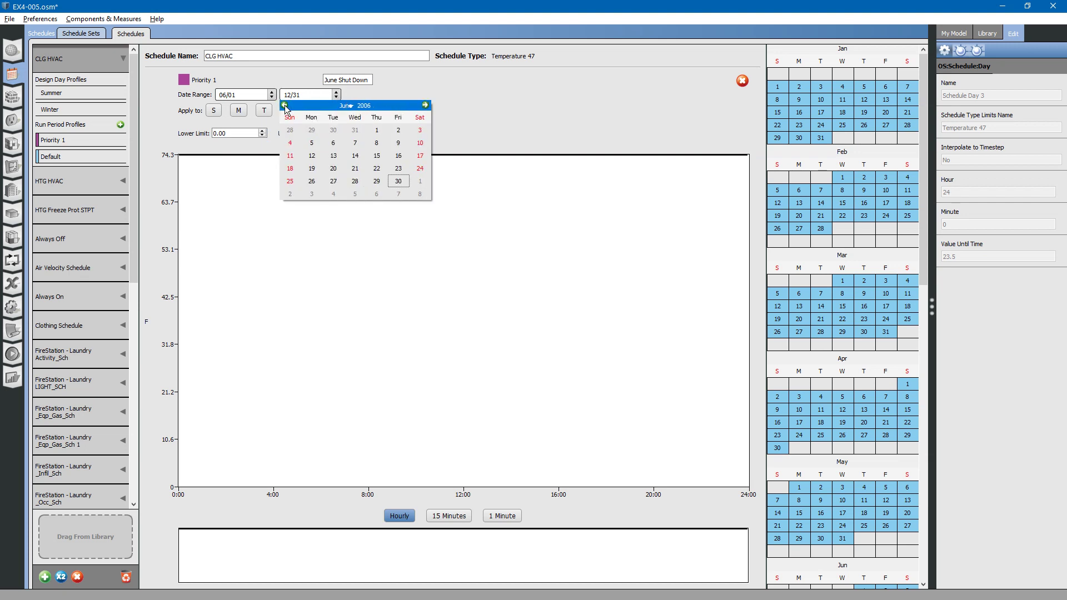
{"action": "left_click", "coordinate": [376, 143]}
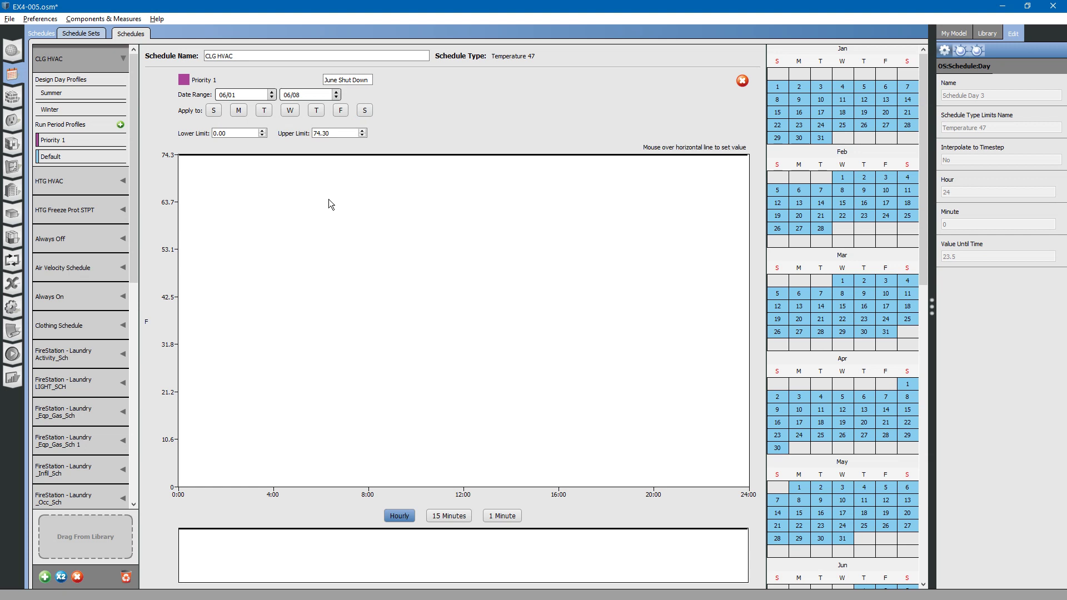
Apply the June Shut Down rule to Sunday through Saturday
{"action": "mouse_move", "coordinate": [226, 156]}
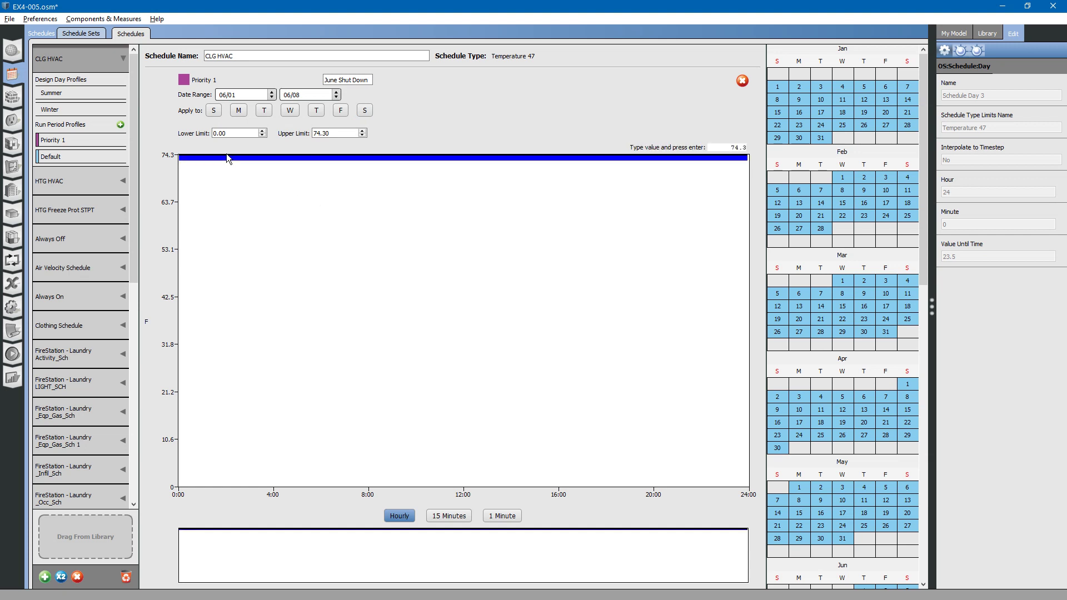
{"action": "left_click", "coordinate": [214, 110]}
{"action": "left_click", "coordinate": [239, 111]}
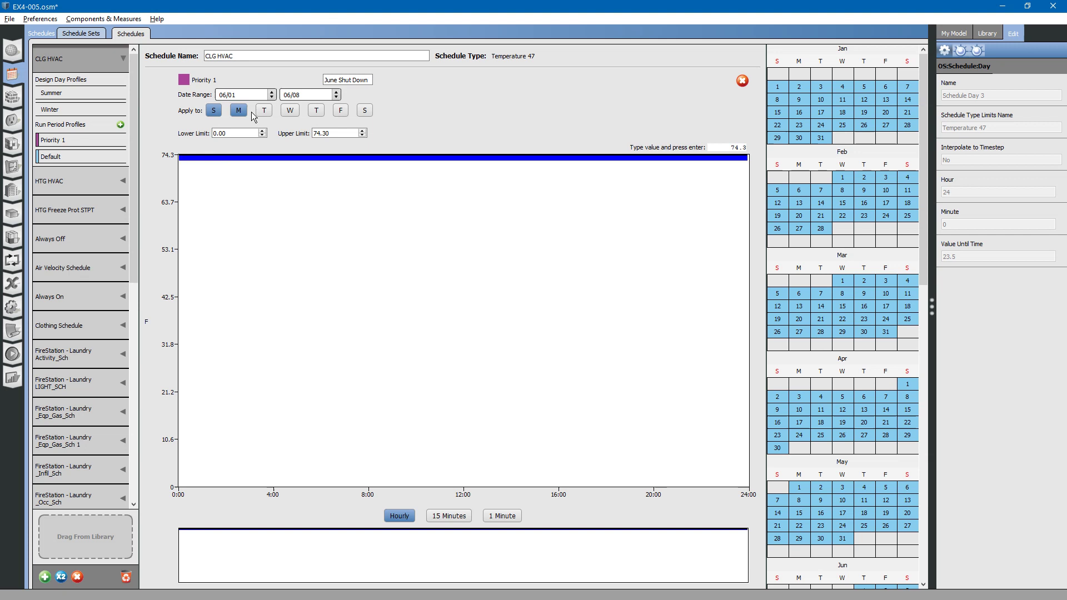
{"action": "left_click", "coordinate": [265, 111]}
{"action": "left_click", "coordinate": [290, 111]}
{"action": "left_click", "coordinate": [316, 111]}
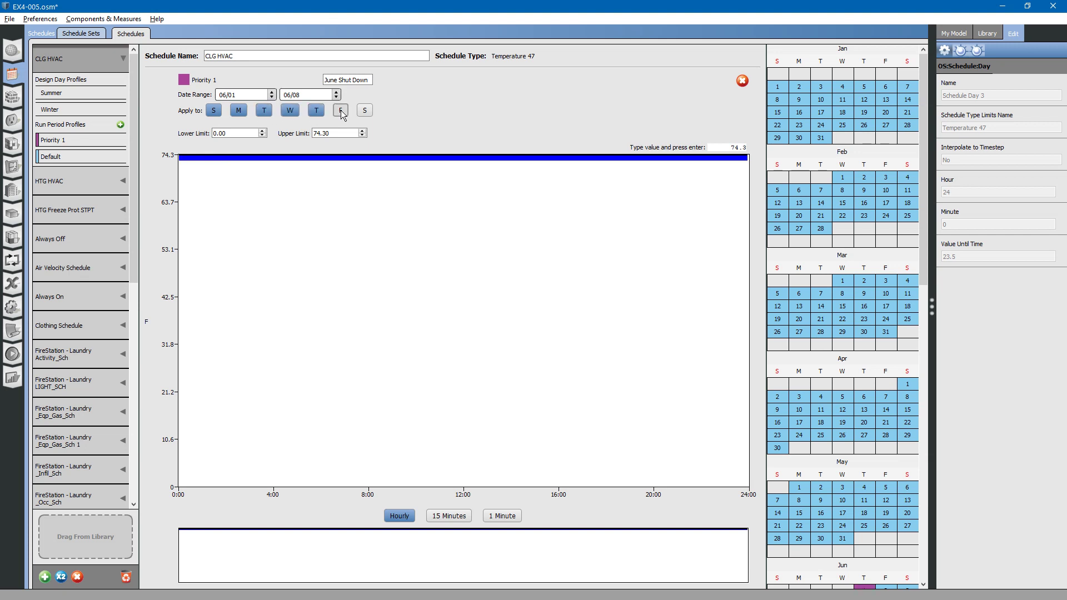
{"action": "left_click", "coordinate": [341, 111]}
{"action": "left_click", "coordinate": [364, 111]}
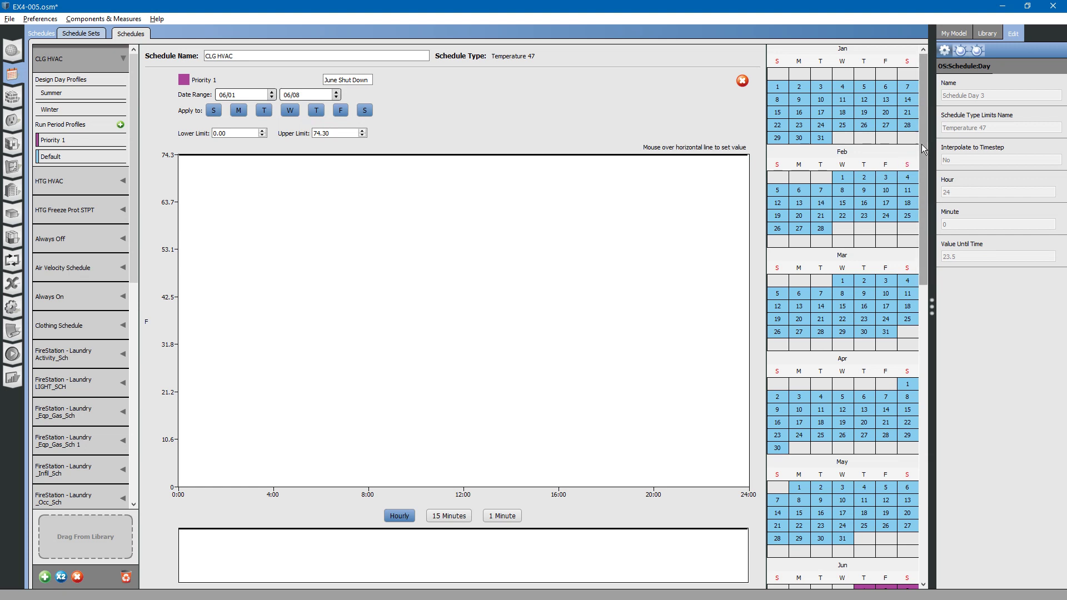
Enter 80 as the top value of the June Shut Down rule's day profile
{"action": "left_click_drag", "start_coordinate": [924, 153], "coordinate": [924, 264]}
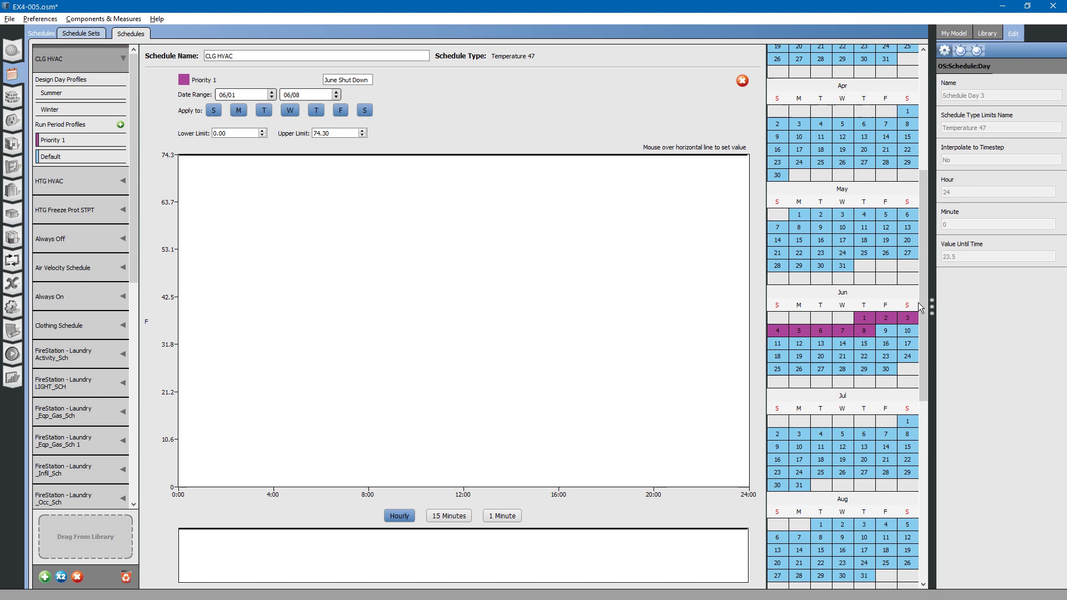
{"action": "left_click_drag", "start_coordinate": [922, 309], "coordinate": [921, 335]}
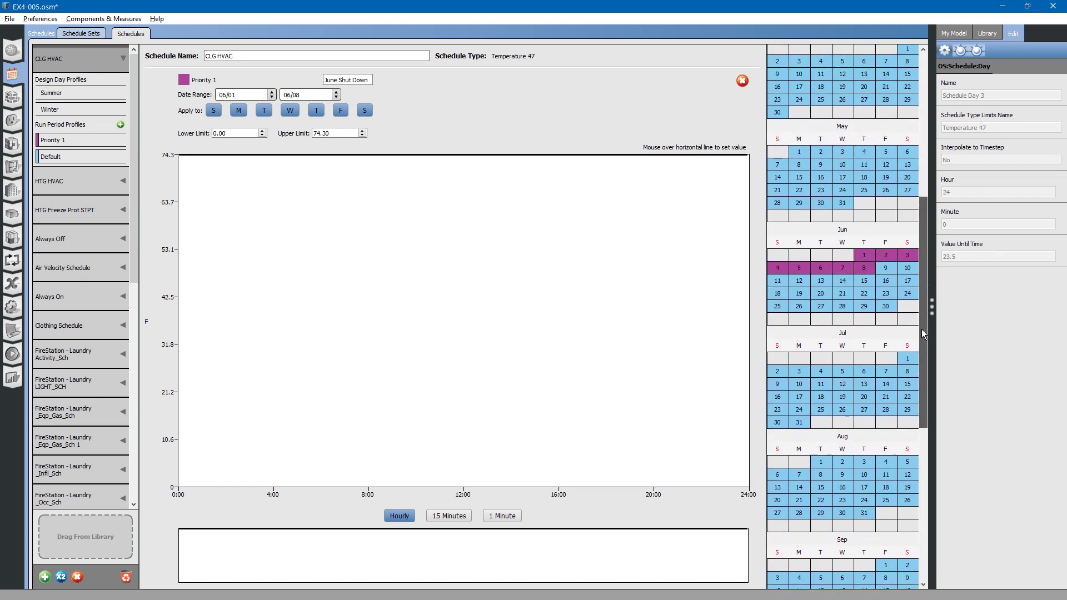
{"action": "mouse_move", "coordinate": [394, 157]}
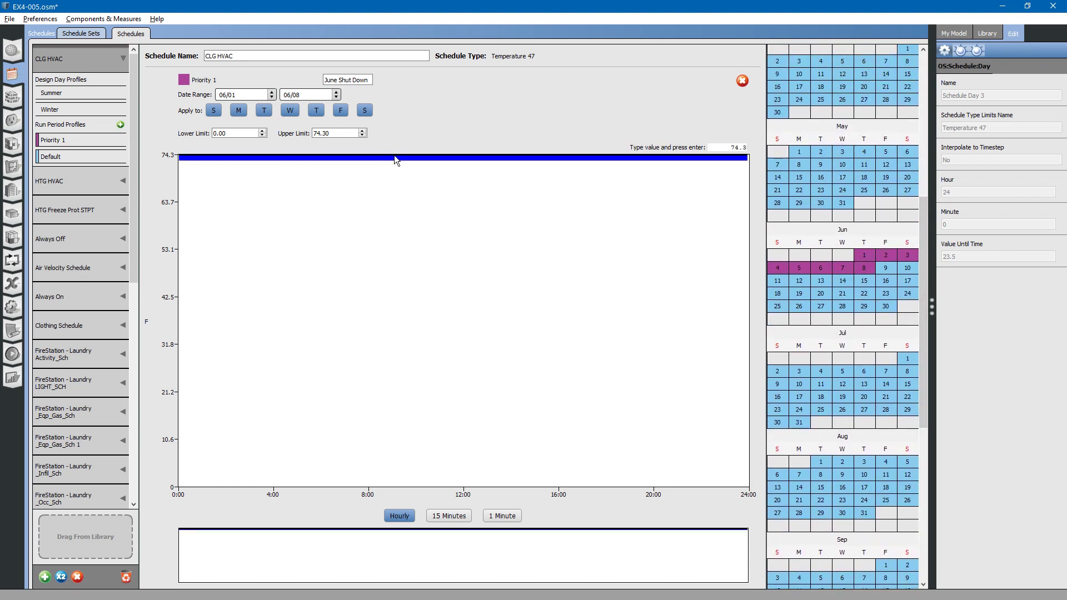
{"action": "type", "text": "80"}
{"action": "key", "text": "Return"}
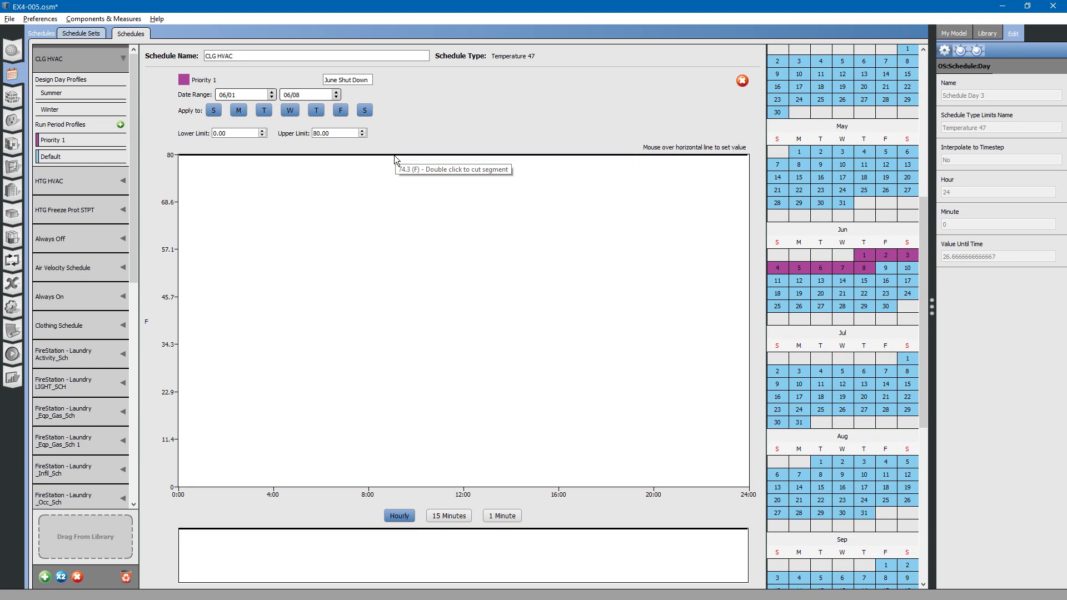
Review the CLG HVAC default day, then Laundry Activity_Sch, LIGHT_SCH and _Eqp_Gas_Sch schedules
{"action": "left_click", "coordinate": [80, 156]}
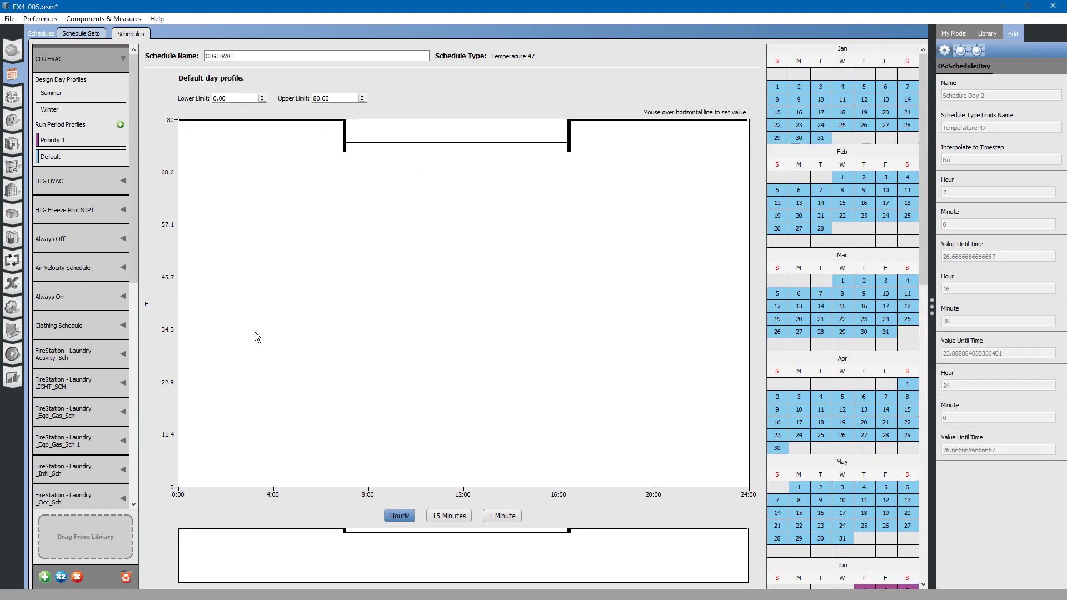
{"action": "left_click_drag", "start_coordinate": [134, 252], "coordinate": [149, 307]}
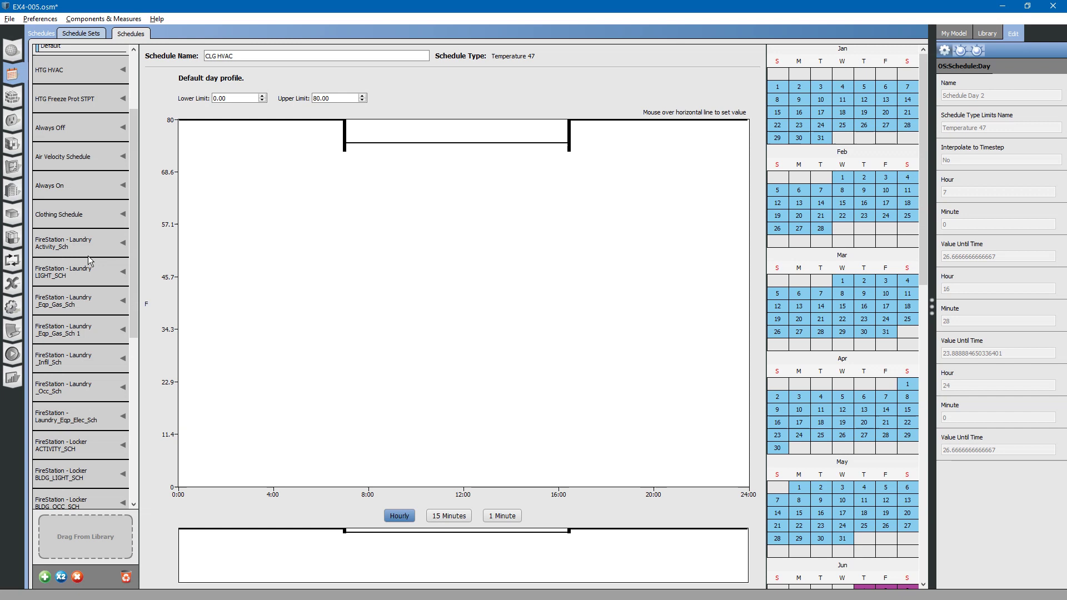
{"action": "left_click", "coordinate": [76, 242]}
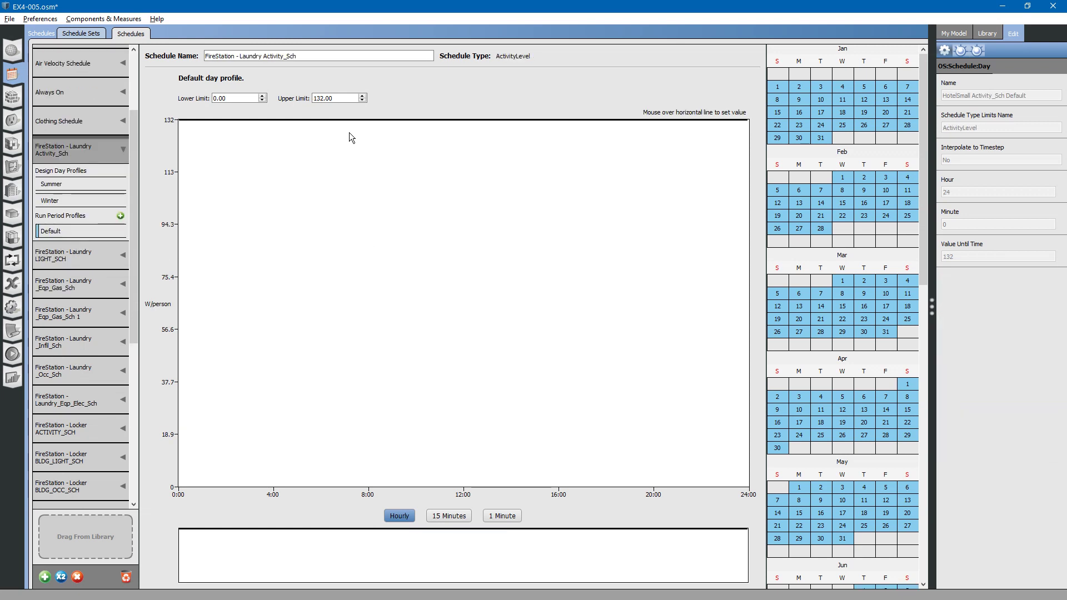
{"action": "mouse_move", "coordinate": [354, 123]}
{"action": "left_click", "coordinate": [82, 259]}
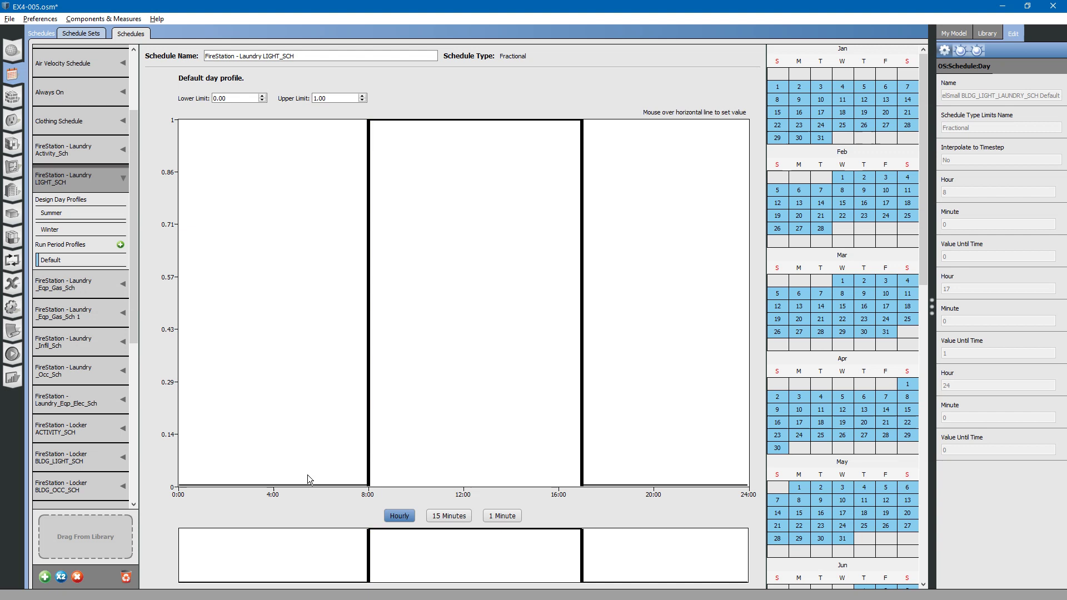
{"action": "mouse_move", "coordinate": [309, 485]}
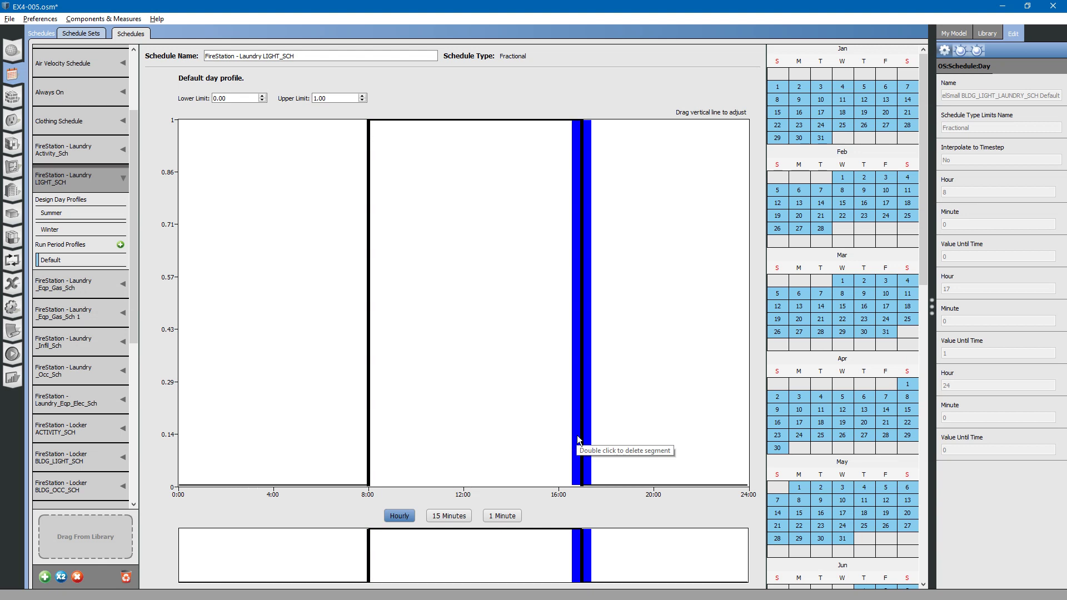
{"action": "left_click", "coordinate": [77, 284]}
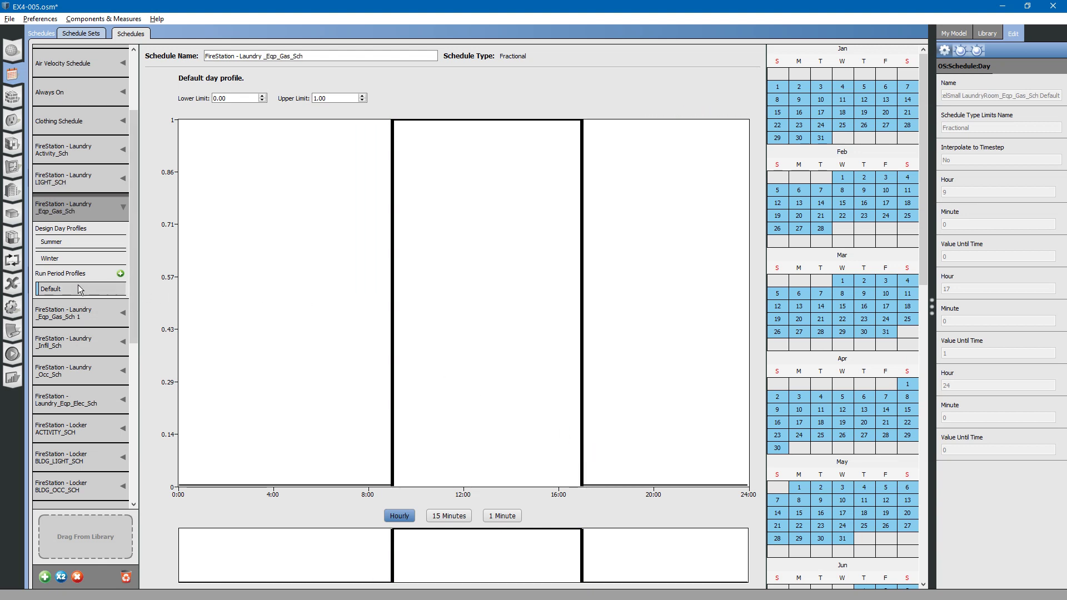
Inspect Laundry _Infil_Sch and Locker BLDG_LIGHT_SCH, then return to the FireStation Schedule Set
{"action": "left_click", "coordinate": [75, 348]}
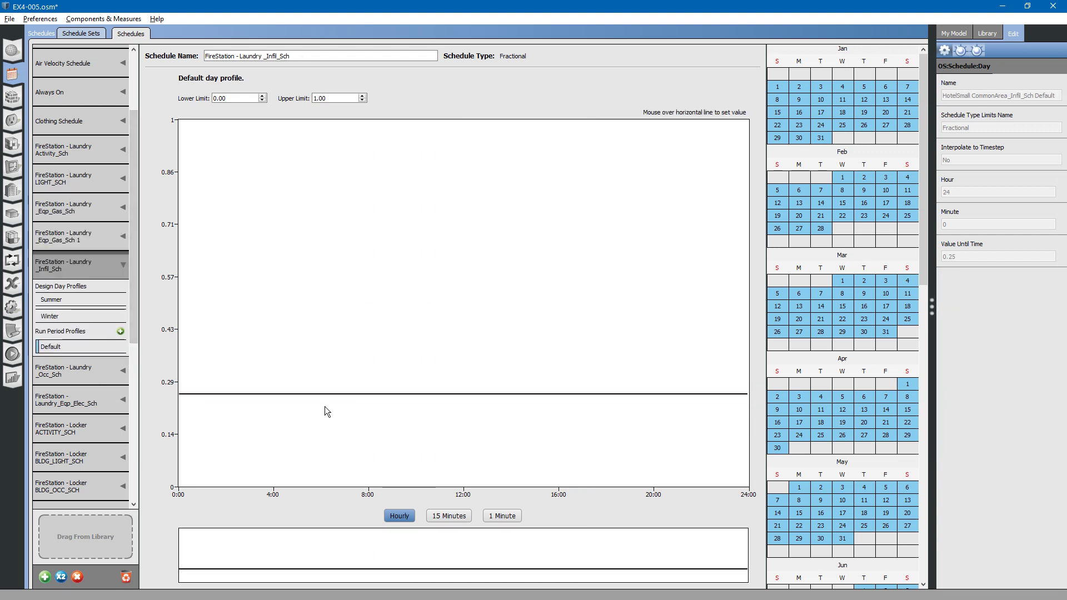
{"action": "mouse_move", "coordinate": [355, 395]}
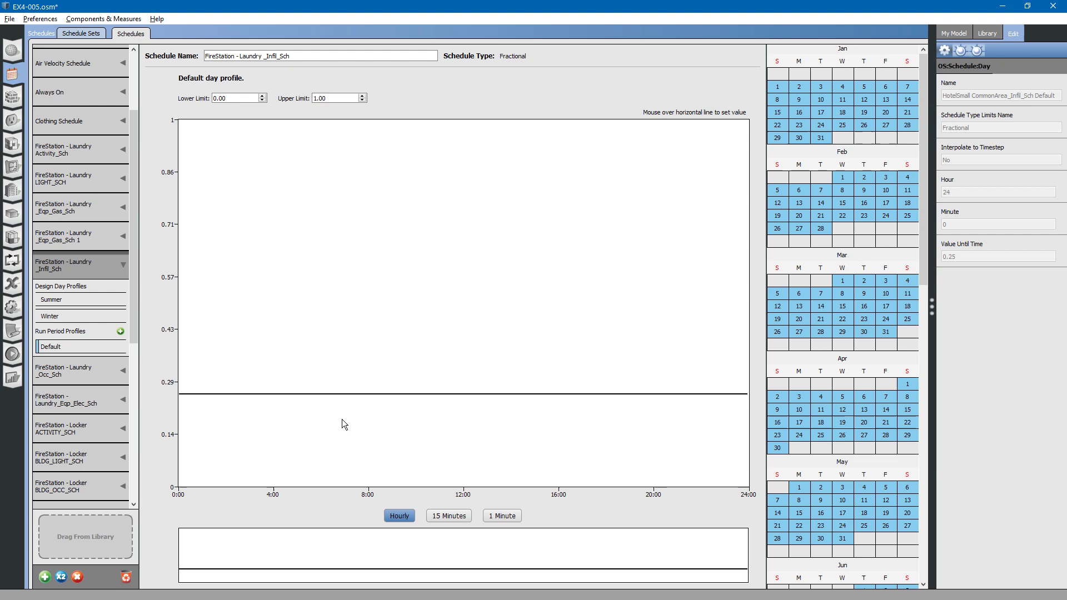
{"action": "mouse_move", "coordinate": [347, 398]}
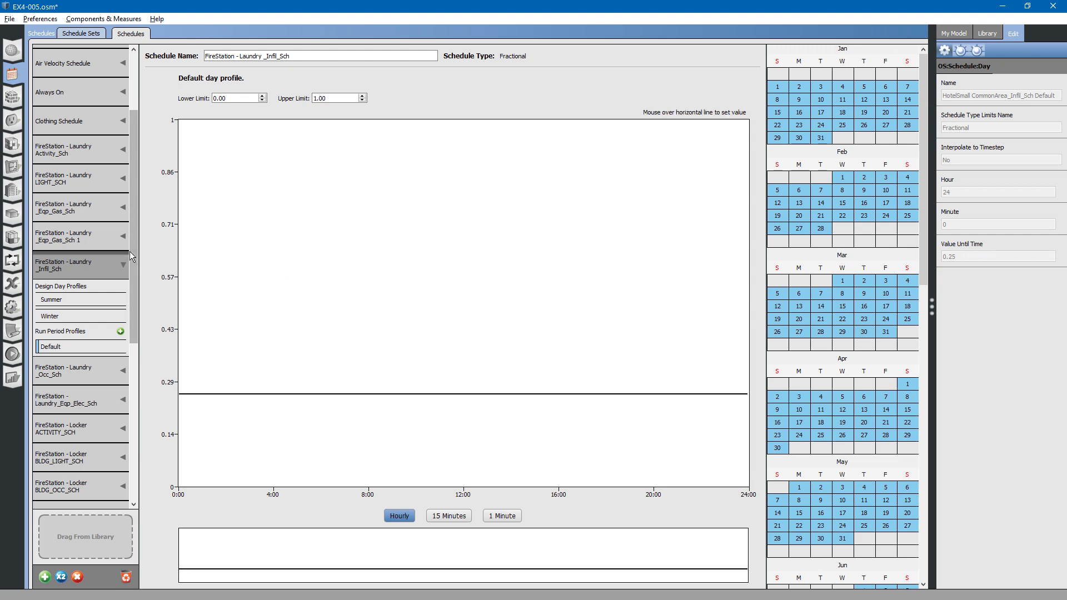
{"action": "left_click_drag", "start_coordinate": [129, 251], "coordinate": [137, 324]}
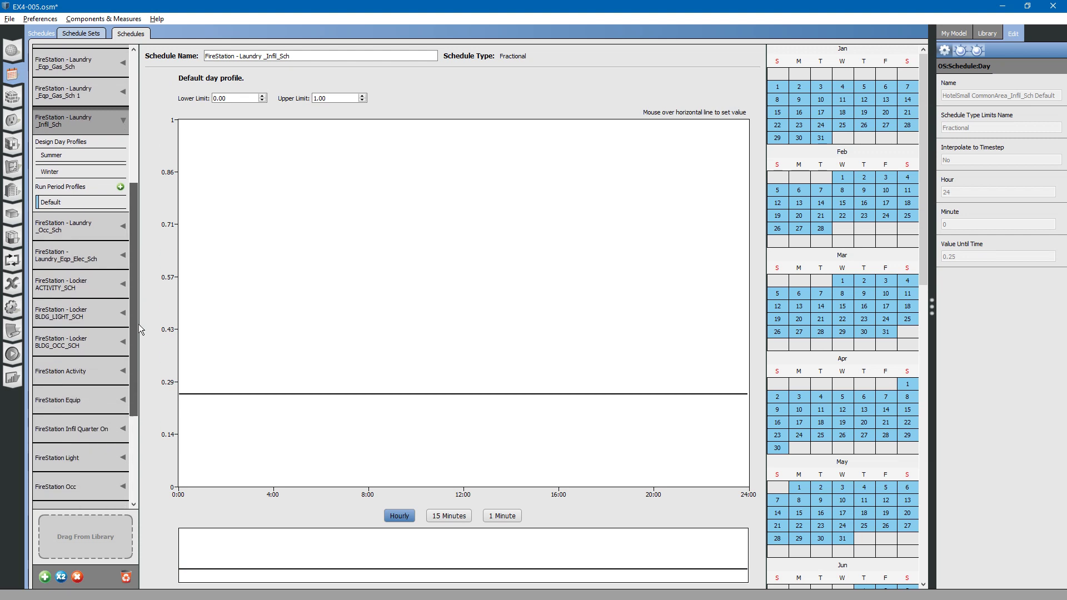
{"action": "left_click", "coordinate": [64, 311]}
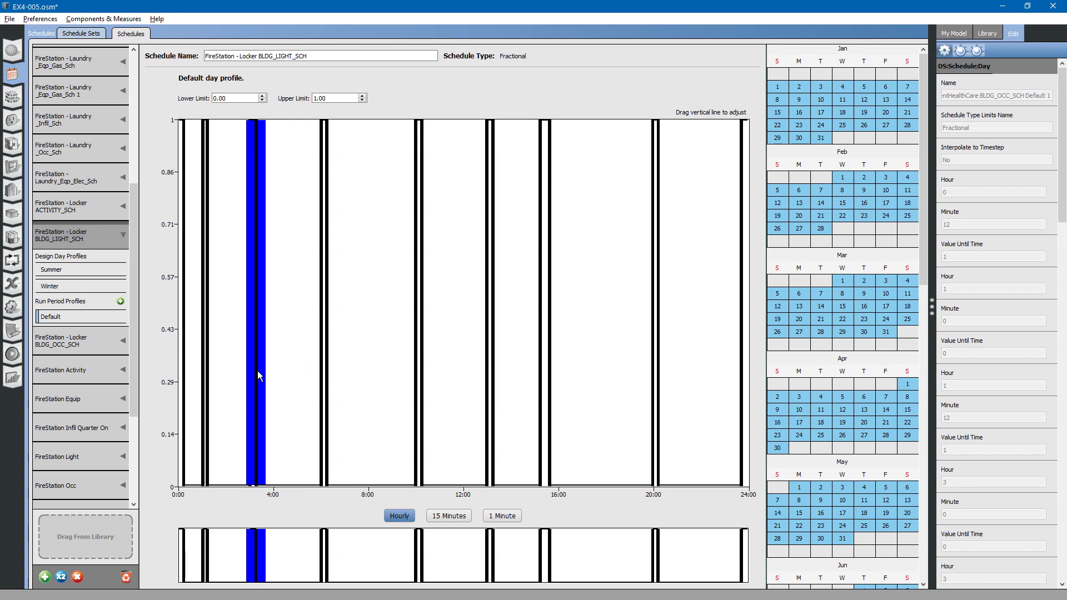
{"action": "left_click_drag", "start_coordinate": [258, 371], "coordinate": [152, 406]}
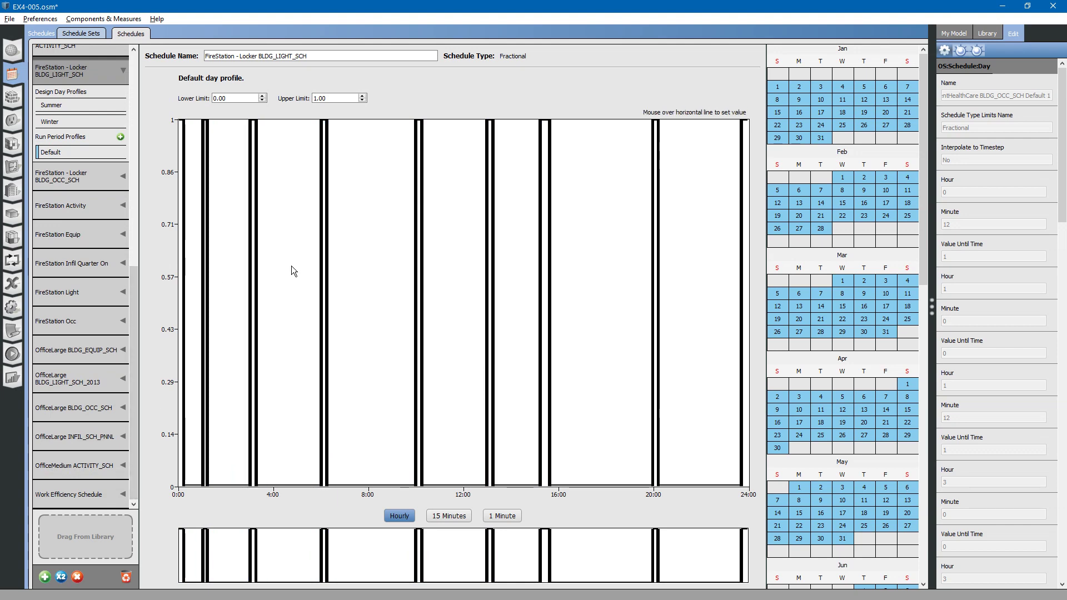
{"action": "left_click", "coordinate": [79, 33]}
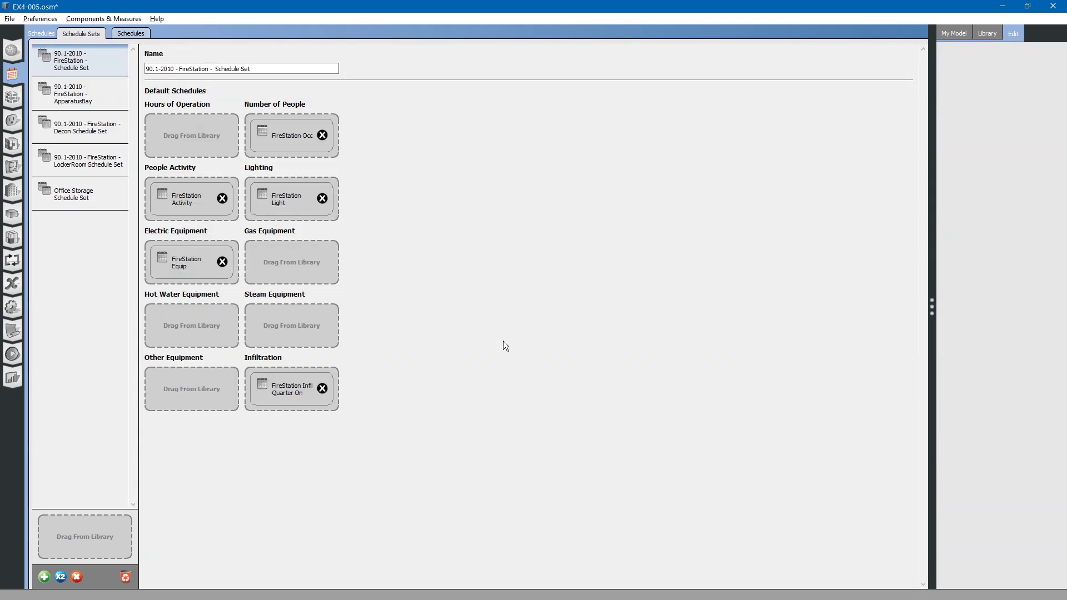